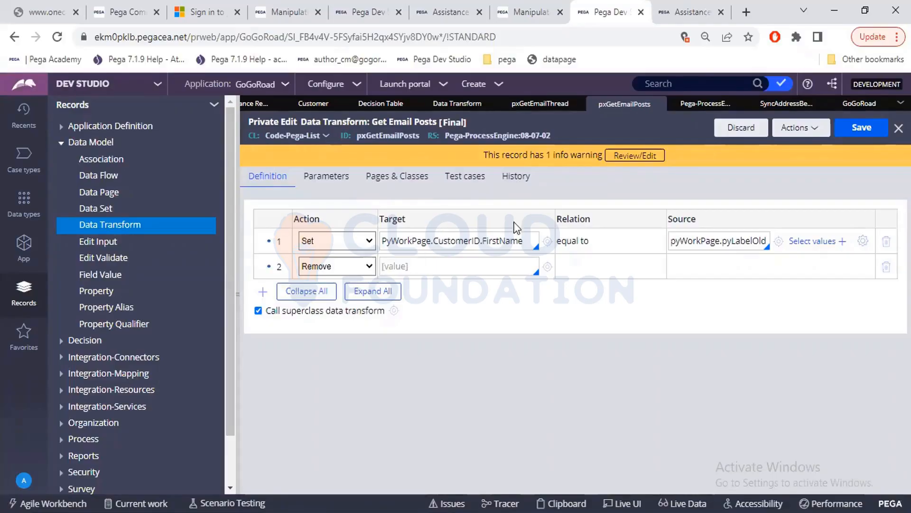
Try the Remove action in row 2 with row 1's target path, shortened to PyWorkPage.CustomerID
{"action": "left_click_drag", "start_coordinate": [523, 241], "coordinate": [381, 238]}
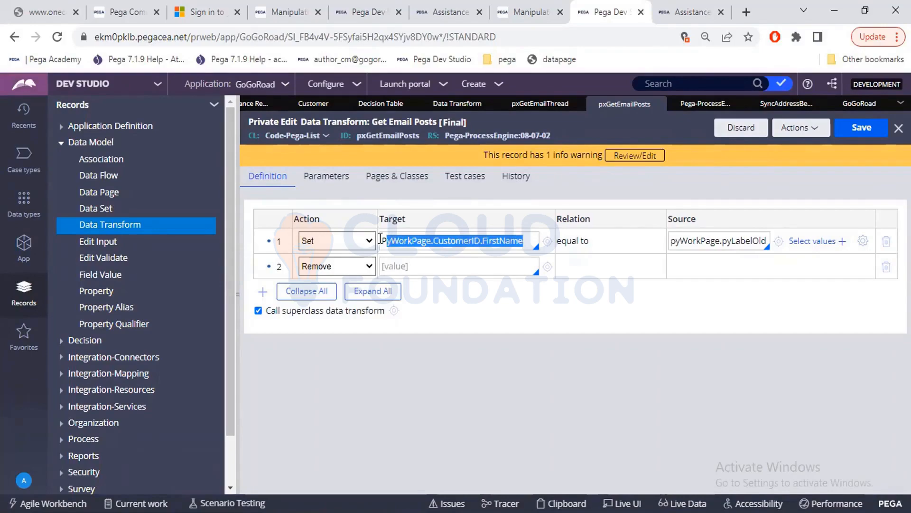
{"action": "left_click_drag", "start_coordinate": [381, 238], "coordinate": [375, 241]}
{"action": "key", "text": "ctrl+c"}
{"action": "left_click", "coordinate": [383, 265]}
{"action": "key", "text": "ctrl+v"}
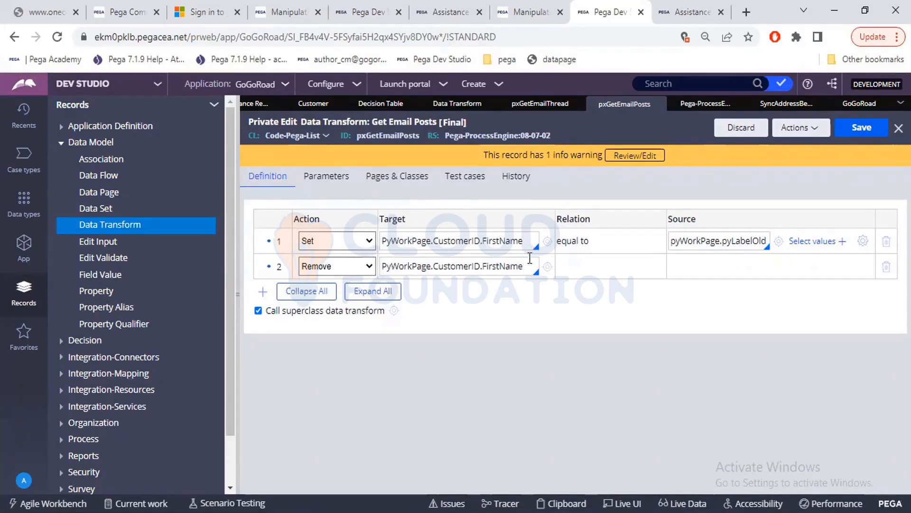
{"action": "key", "text": "BackSpace"}
{"action": "key", "text": "BackSpace"}
{"action": "key", "text": "BackSpace"}
{"action": "key", "text": "BackSpace"}
{"action": "key", "text": "BackSpace"}
{"action": "key", "text": "BackSpace"}
{"action": "key", "text": "BackSpace"}
{"action": "key", "text": "BackSpace"}
{"action": "key", "text": "BackSpace"}
{"action": "key", "text": "BackSpace"}
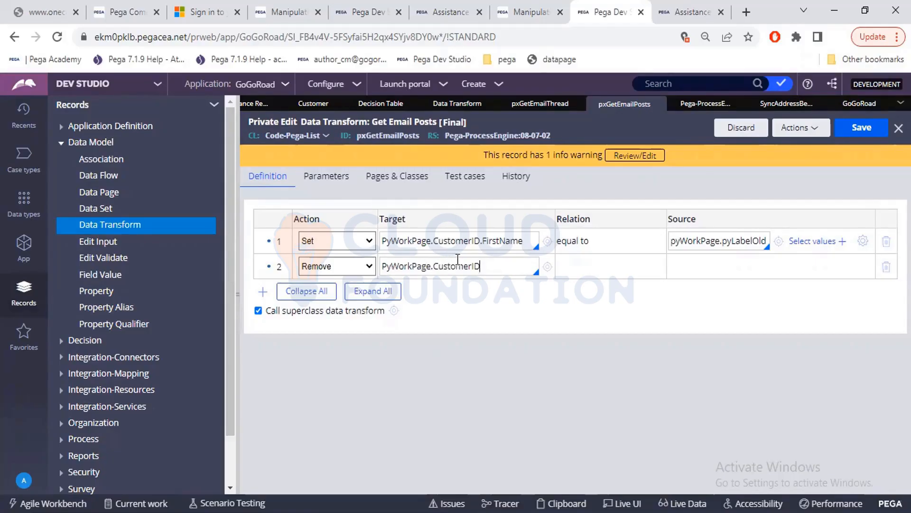
Clear row 2's target and change the row's action to Update Page
{"action": "key", "text": "ctrl+a"}
{"action": "key", "text": "BackSpace"}
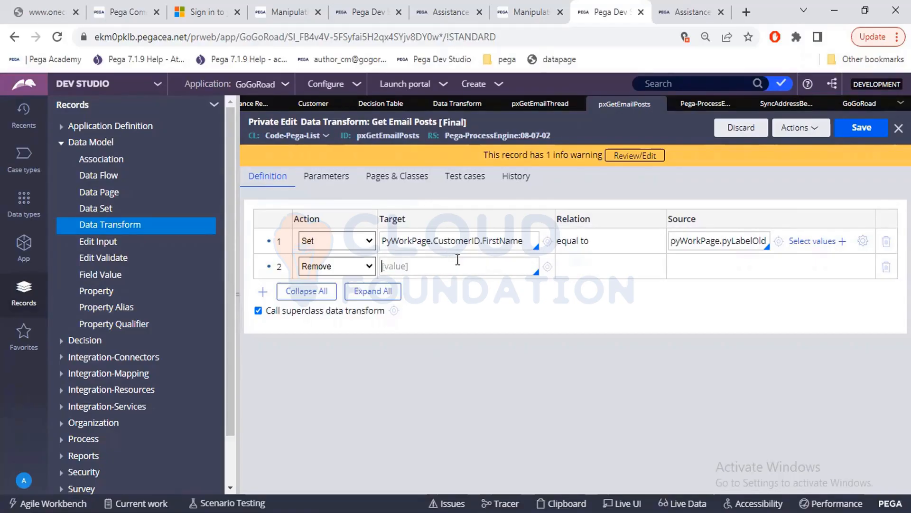
{"action": "left_click", "coordinate": [314, 272]}
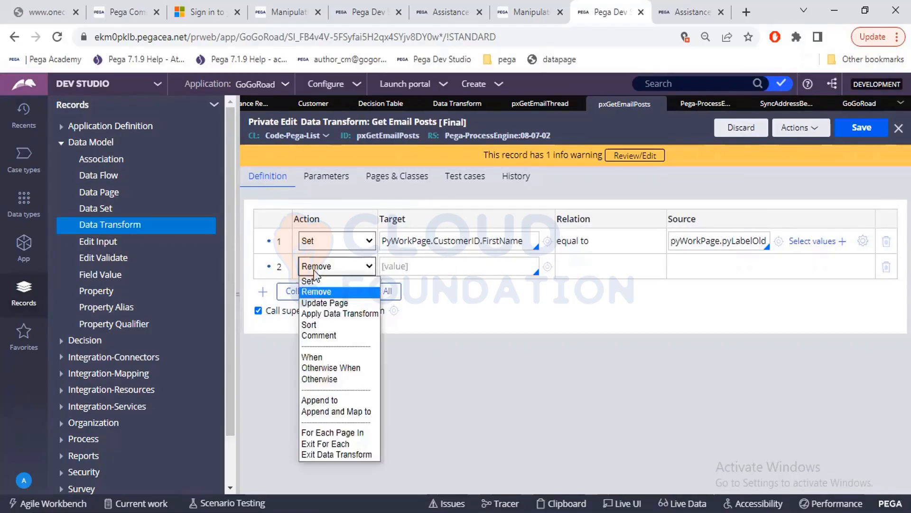
{"action": "left_click", "coordinate": [318, 302]}
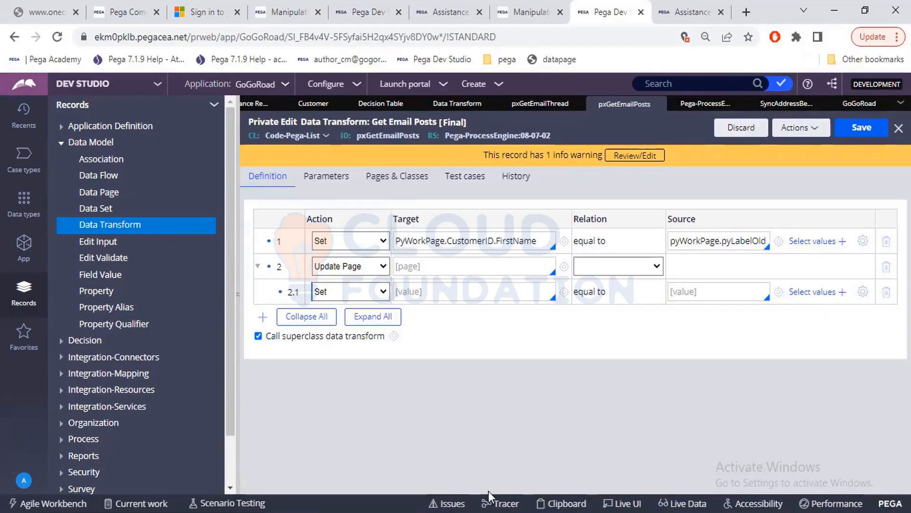
Switch to the Clipboard Viewer, examine the CustomerID page under pyWorkPage, and return to Dev Studio
{"action": "left_click", "coordinate": [474, 512]}
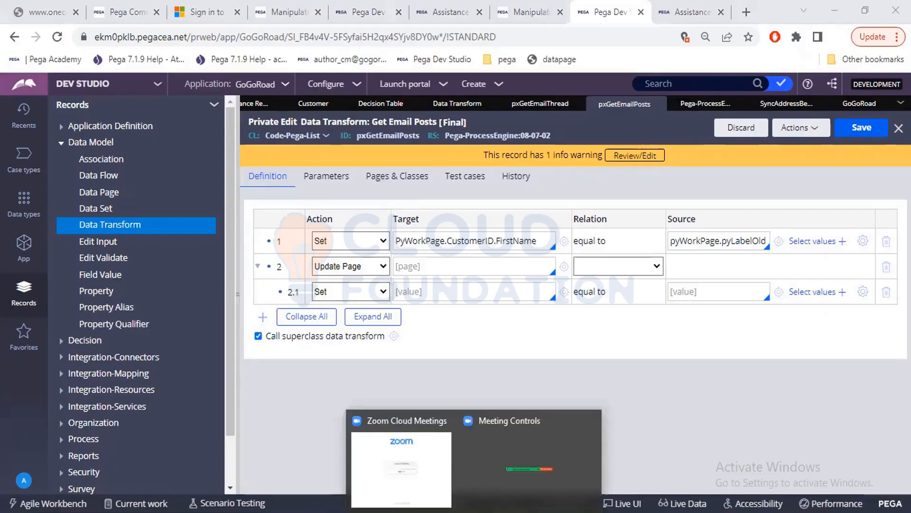
{"action": "key", "text": "alt+Tab"}
{"action": "key", "text": "alt+Tab"}
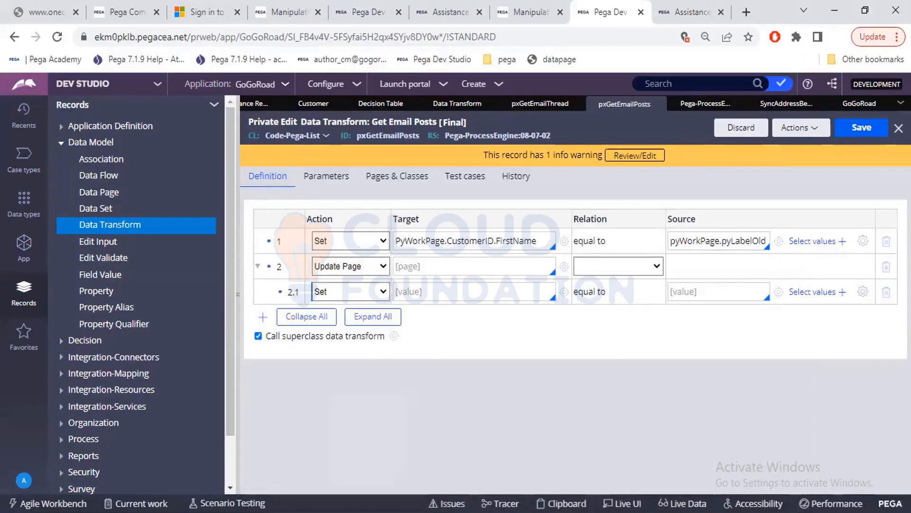
{"action": "left_click", "coordinate": [442, 512]}
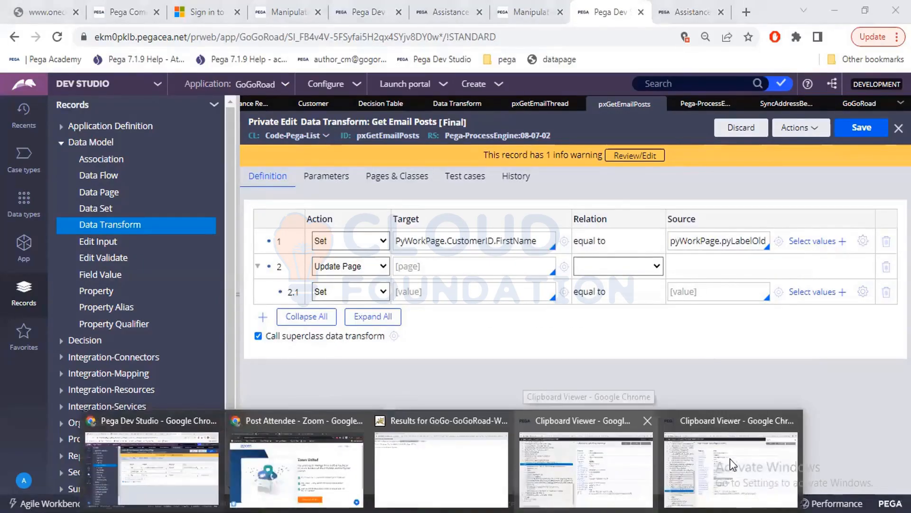
{"action": "left_click", "coordinate": [730, 459]}
{"action": "left_click", "coordinate": [150, 423]}
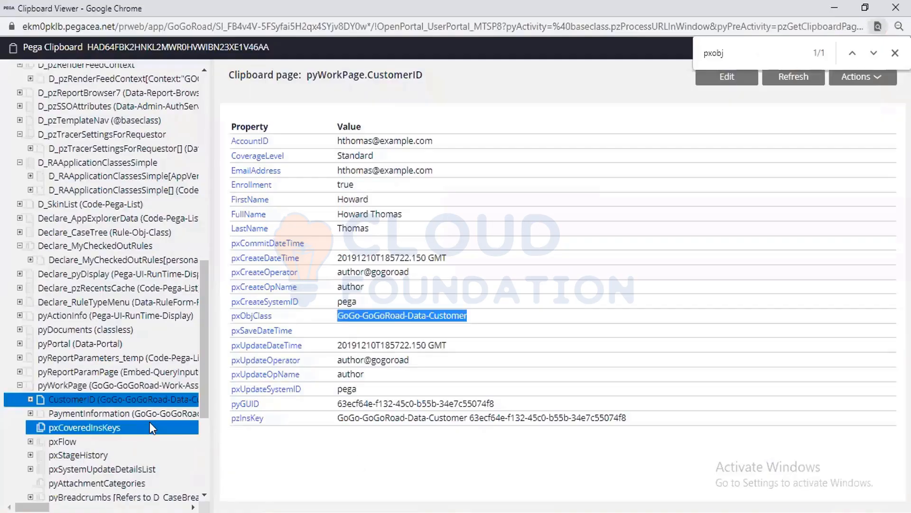
{"action": "scroll", "coordinate": [149, 423], "scroll_direction": "down", "scroll_amount": 1}
{"action": "scroll", "coordinate": [149, 423], "scroll_direction": "down", "scroll_amount": 3}
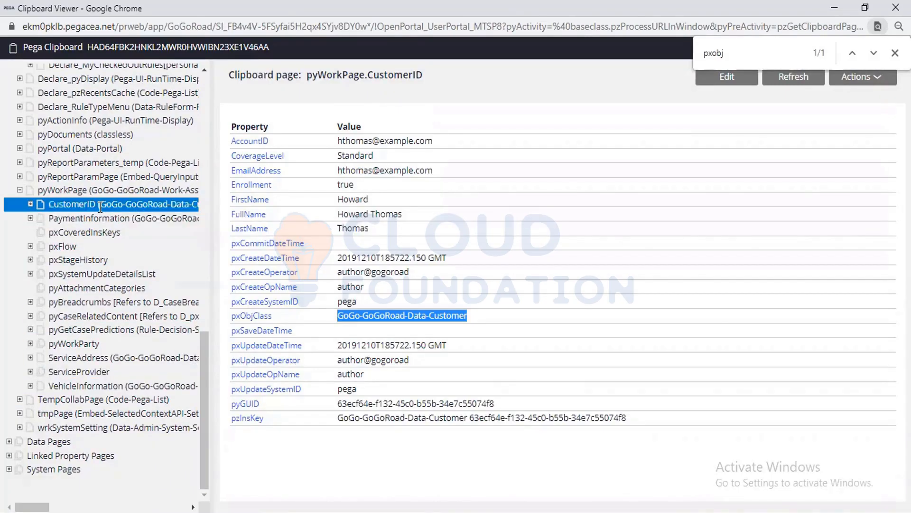
{"action": "key", "text": "alt+Tab"}
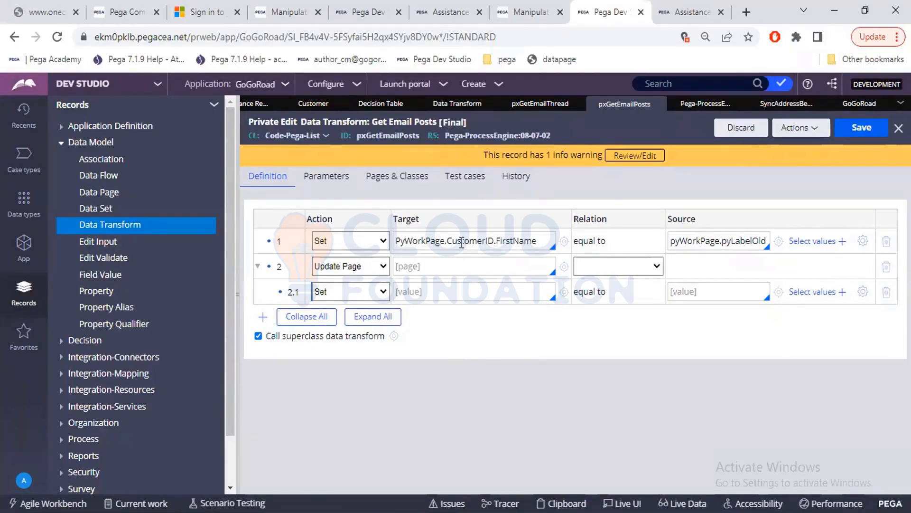
Set the Update Page row's target to the page PyWorkPage.CustomerID
{"action": "left_click", "coordinate": [447, 265]}
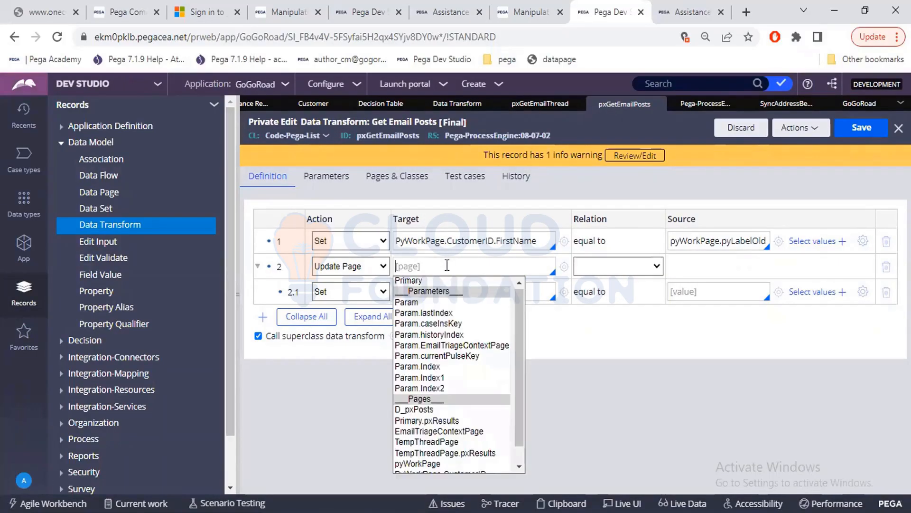
{"action": "key", "text": "Down"}
{"action": "key", "text": "Down"}
{"action": "key", "text": "Down"}
{"action": "key", "text": "Down"}
{"action": "key", "text": "Down"}
{"action": "key", "text": "Down"}
{"action": "key", "text": "Down"}
{"action": "key", "text": "Down"}
{"action": "key", "text": "Down"}
{"action": "key", "text": "Down"}
{"action": "key", "text": "Down"}
{"action": "key", "text": "Down"}
{"action": "key", "text": "Down"}
{"action": "key", "text": "Down"}
{"action": "key", "text": "Down"}
{"action": "key", "text": "Down"}
{"action": "key", "text": "Down"}
{"action": "key", "text": "Return"}
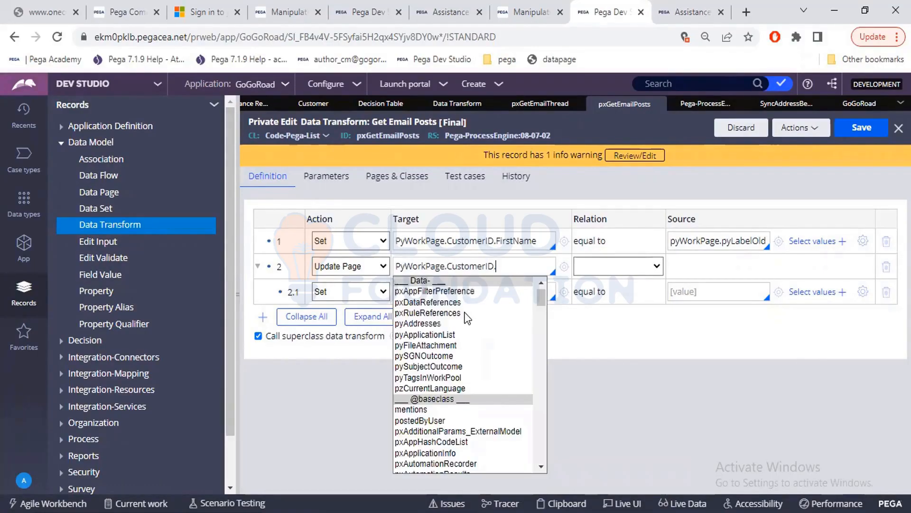
{"action": "key", "text": "BackSpace"}
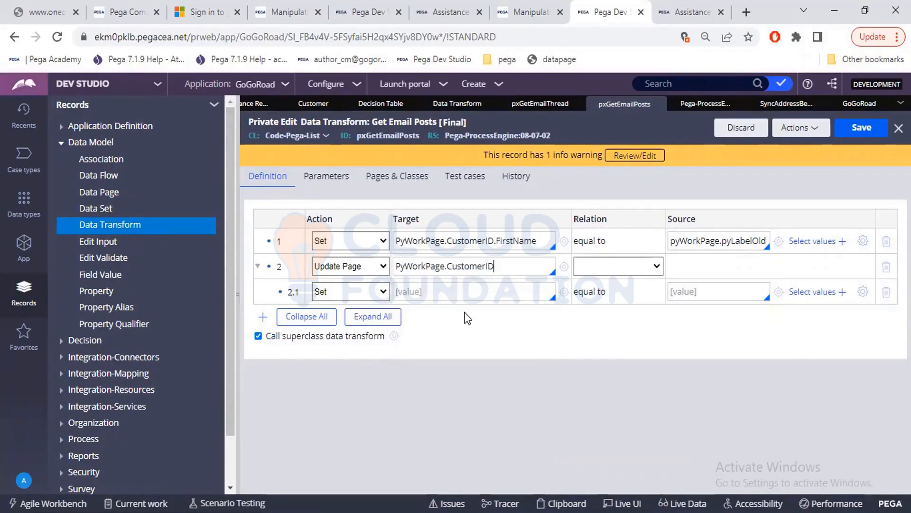
{"action": "left_click", "coordinate": [465, 268]}
Set the target of nested row 2.1 to the customer property .AccountID
{"action": "double_click", "coordinate": [523, 243]}
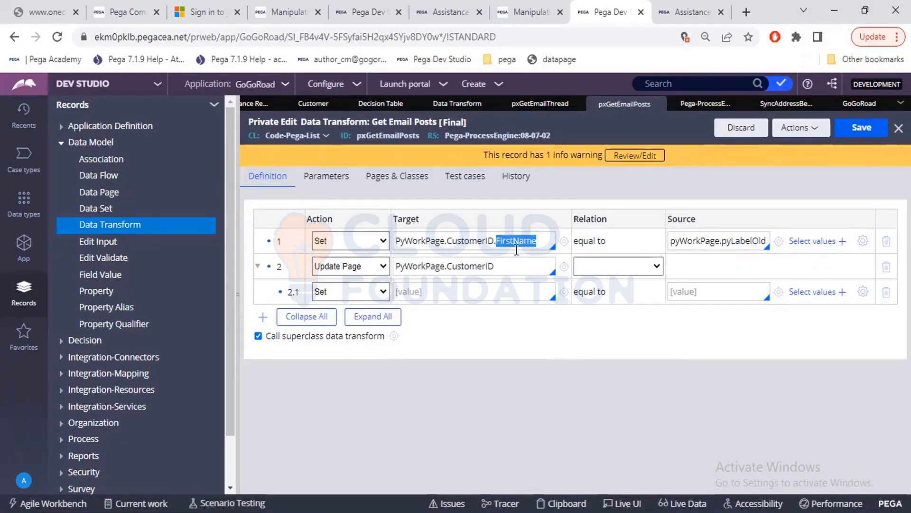
{"action": "left_click", "coordinate": [448, 289]}
{"action": "type", "text": "."}
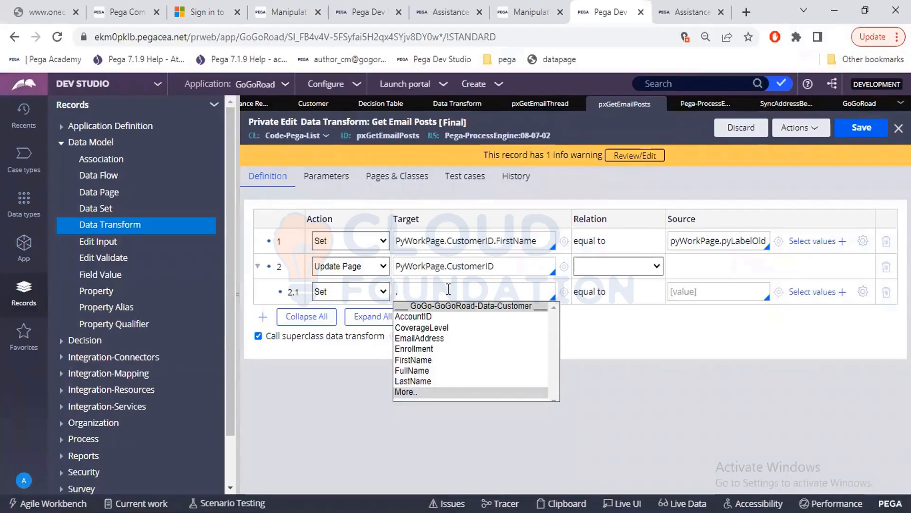
{"action": "left_click", "coordinate": [418, 316]}
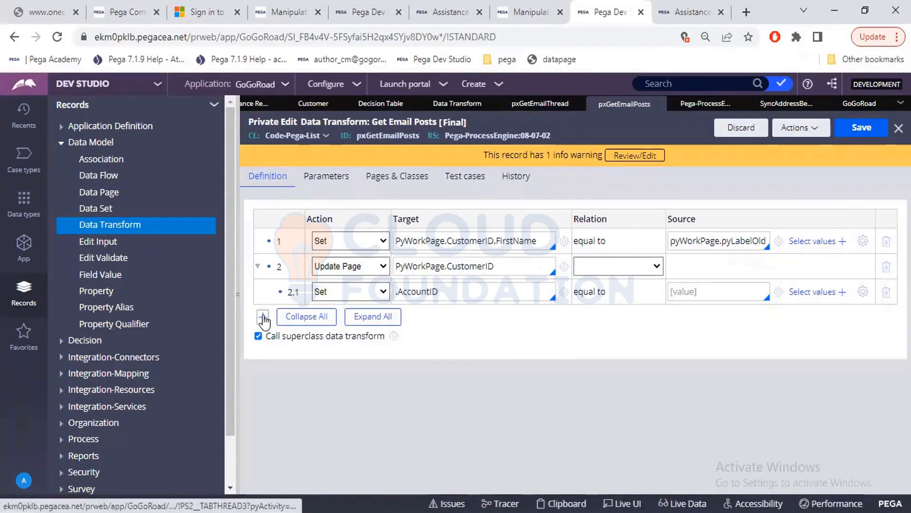
Add nested row 2.2 with the target .CoverageLevel, plus an empty Set row 2.3 below it
{"action": "left_click", "coordinate": [413, 314]}
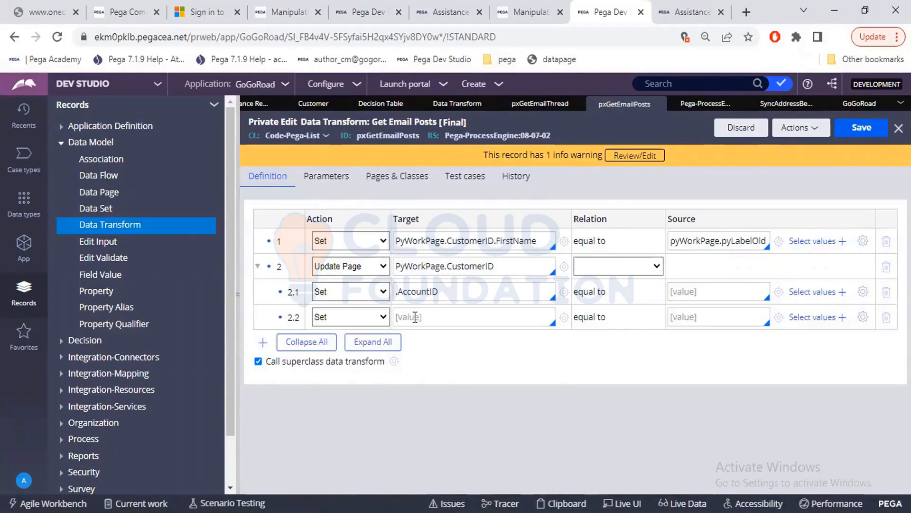
{"action": "type", "text": "."}
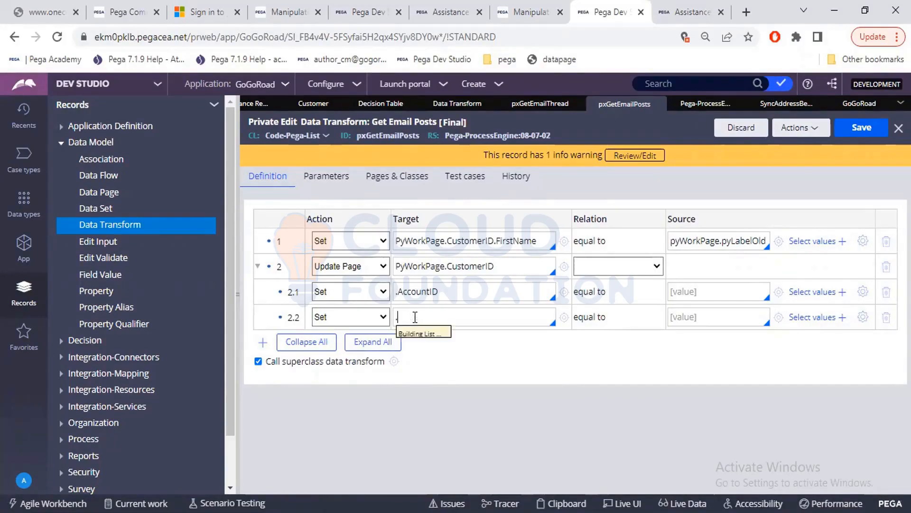
{"action": "key", "text": "Down"}
{"action": "key", "text": "Down"}
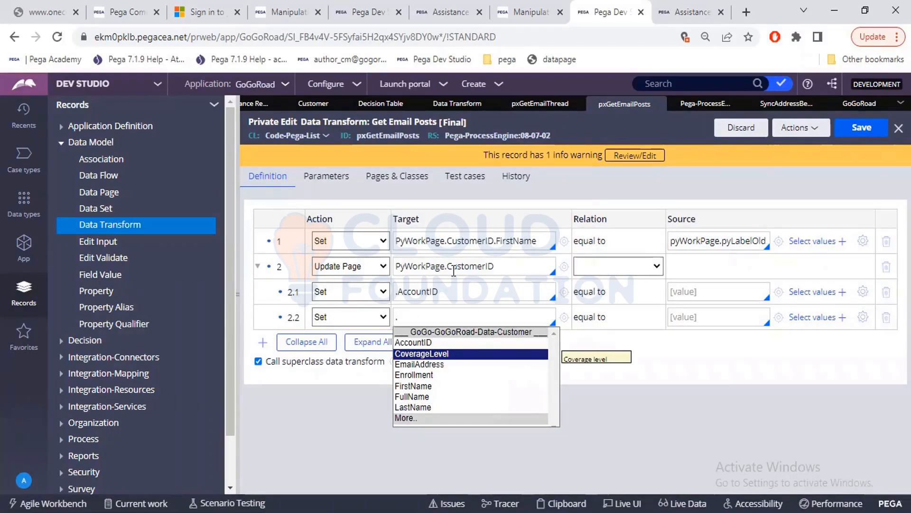
{"action": "key", "text": "Return"}
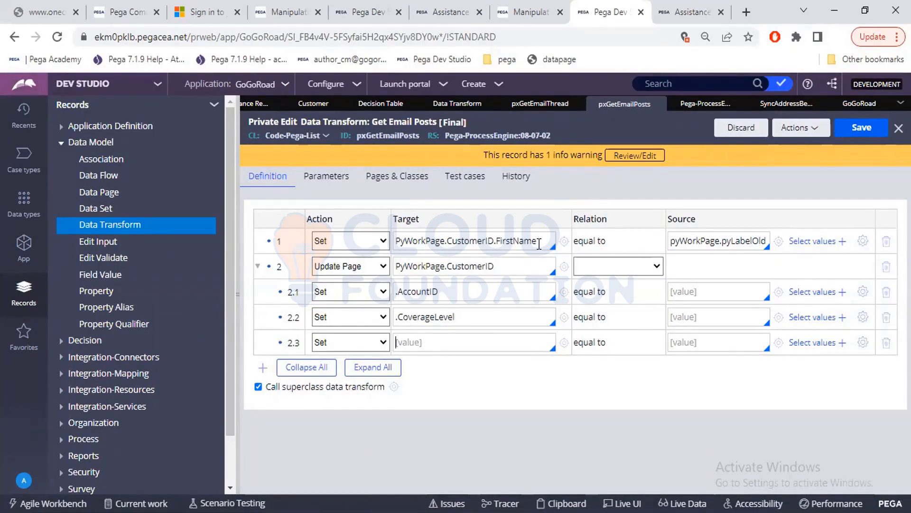
{"action": "left_click_drag", "start_coordinate": [539, 244], "coordinate": [424, 248]}
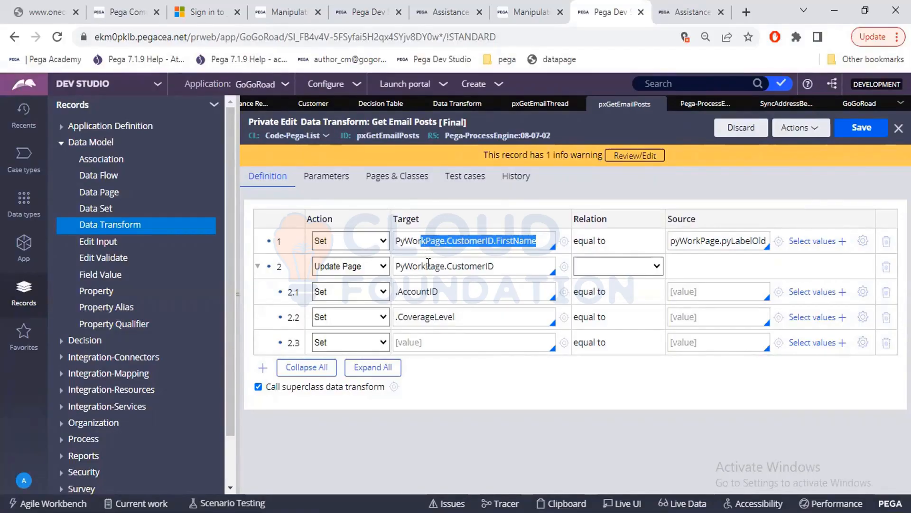
{"action": "left_click", "coordinate": [428, 264]}
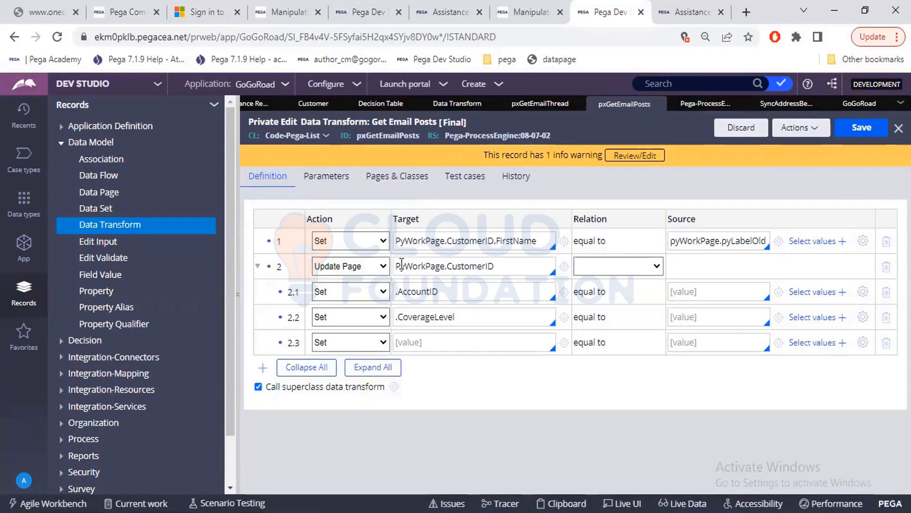
{"action": "left_click_drag", "start_coordinate": [402, 266], "coordinate": [503, 266]}
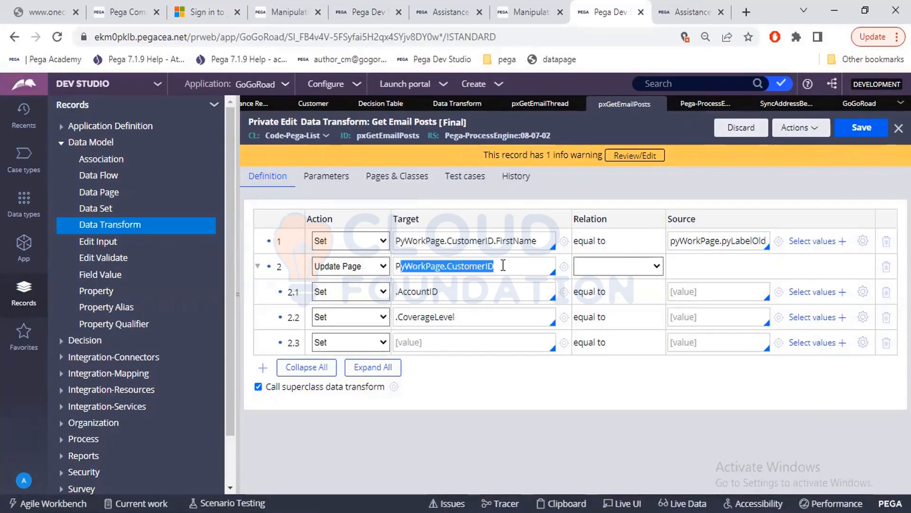
{"action": "left_click", "coordinate": [464, 317]}
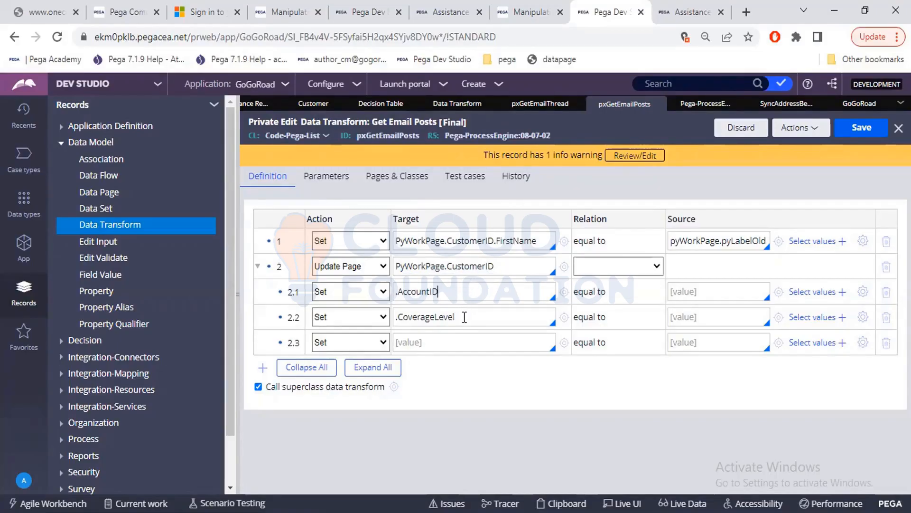
Set the target of nested row 2.3 to .AccountID
{"action": "left_click", "coordinate": [447, 340]}
{"action": "type", "text": "."}
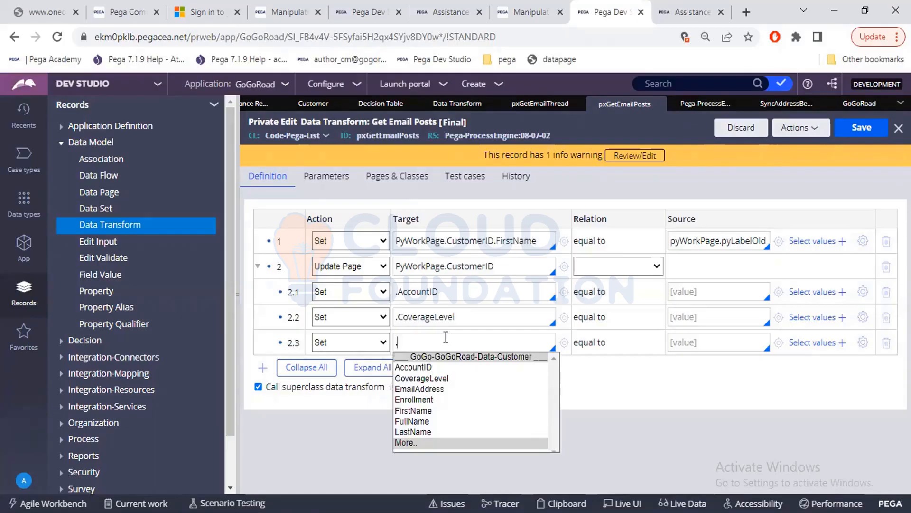
{"action": "key", "text": "Down"}
{"action": "key", "text": "Down"}
{"action": "key", "text": "Up"}
{"action": "key", "text": "Return"}
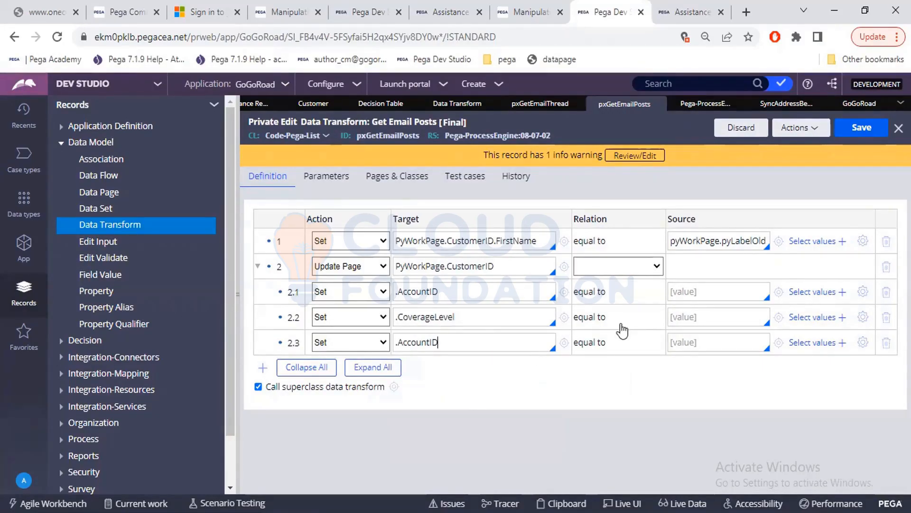
Set row 2.1's source to an empty string "" and row 2.2's source to .IndexList
{"action": "left_click", "coordinate": [684, 294]}
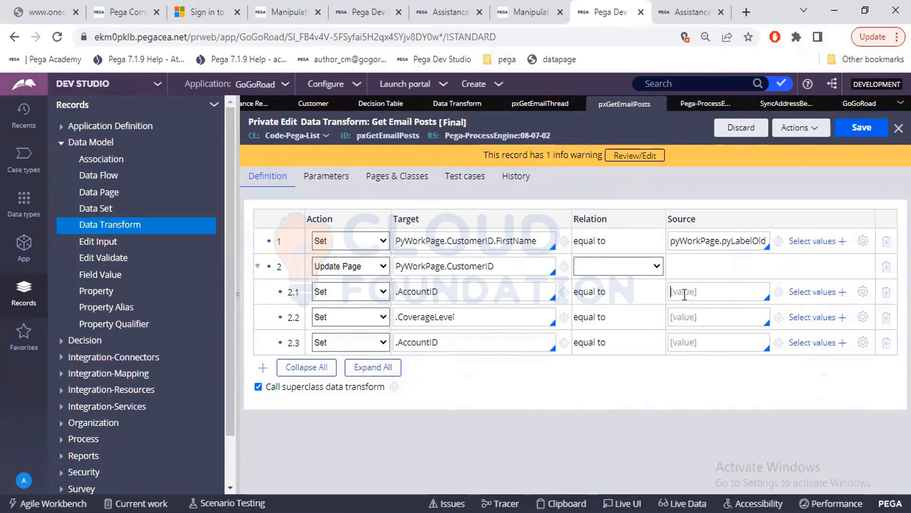
{"action": "type", "text": "\"\""}
{"action": "left_click", "coordinate": [686, 315]}
{"action": "type", "text": "."}
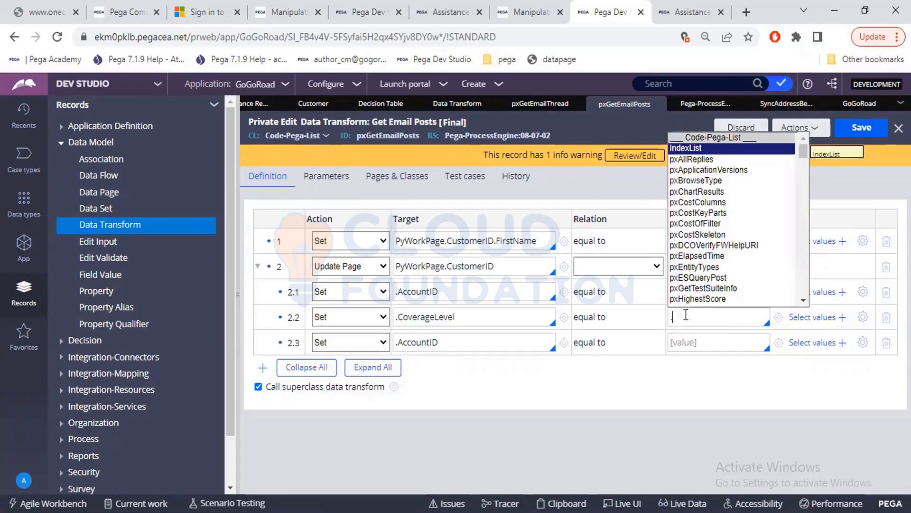
{"action": "key", "text": "Return"}
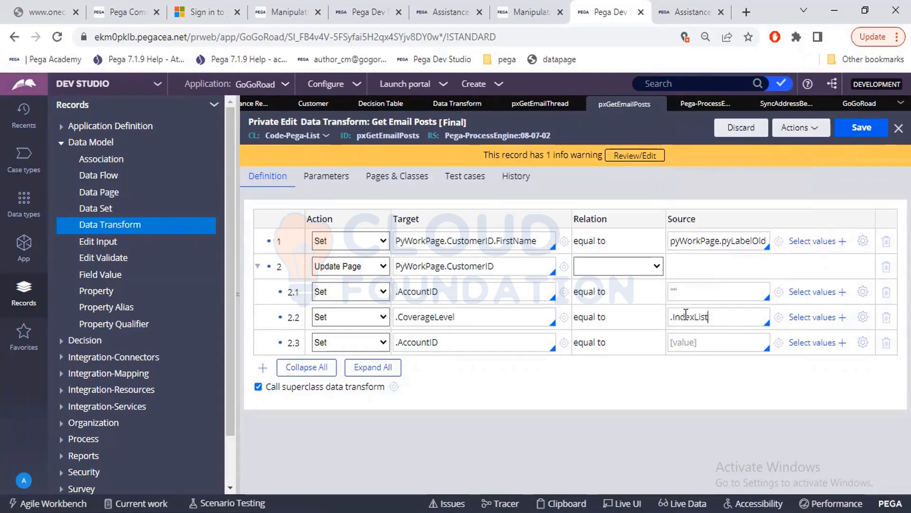
Start the source of nested row 2.3 with the pyWorkPage page
{"action": "left_click", "coordinate": [681, 342]}
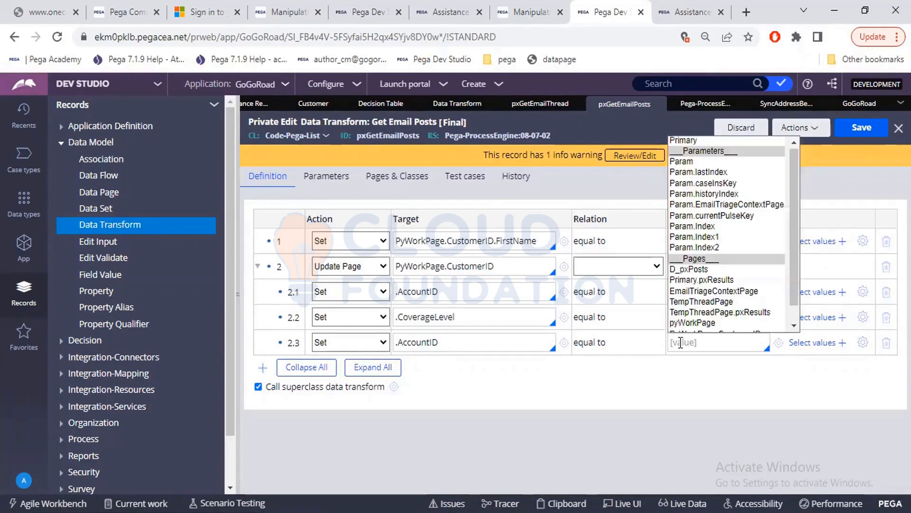
{"action": "key", "text": "Down"}
{"action": "key", "text": "Down"}
{"action": "key", "text": "Down"}
{"action": "key", "text": "Down"}
{"action": "key", "text": "Down"}
{"action": "key", "text": "Down"}
{"action": "key", "text": "Down"}
{"action": "key", "text": "Down"}
{"action": "key", "text": "Down"}
{"action": "key", "text": "Down"}
{"action": "key", "text": "Down"}
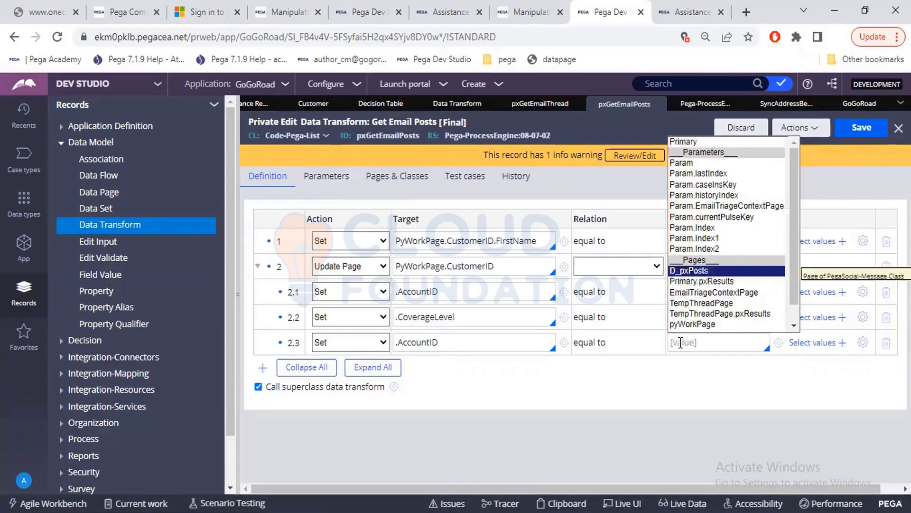
{"action": "key", "text": "Down"}
{"action": "key", "text": "Down"}
{"action": "key", "text": "Down"}
{"action": "key", "text": "Down"}
{"action": "key", "text": "Down"}
{"action": "key", "text": "Down"}
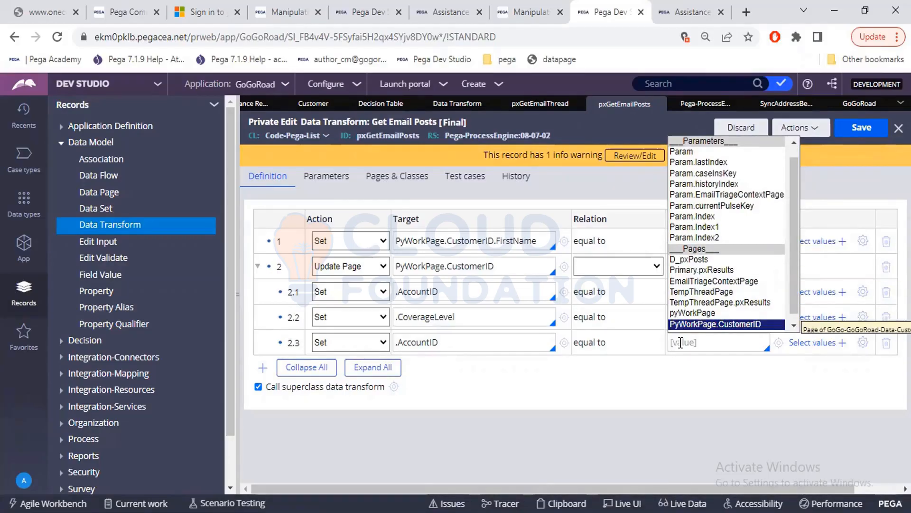
{"action": "key", "text": "Up"}
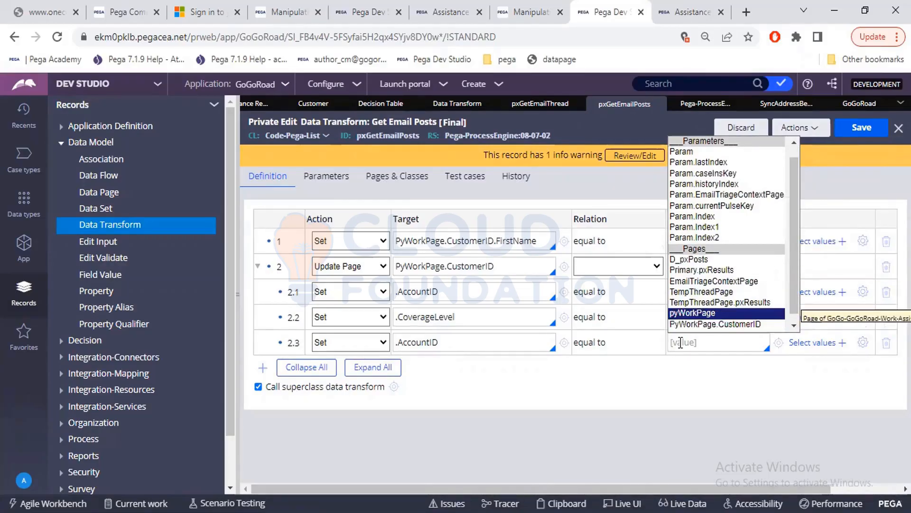
{"action": "key", "text": "Return"}
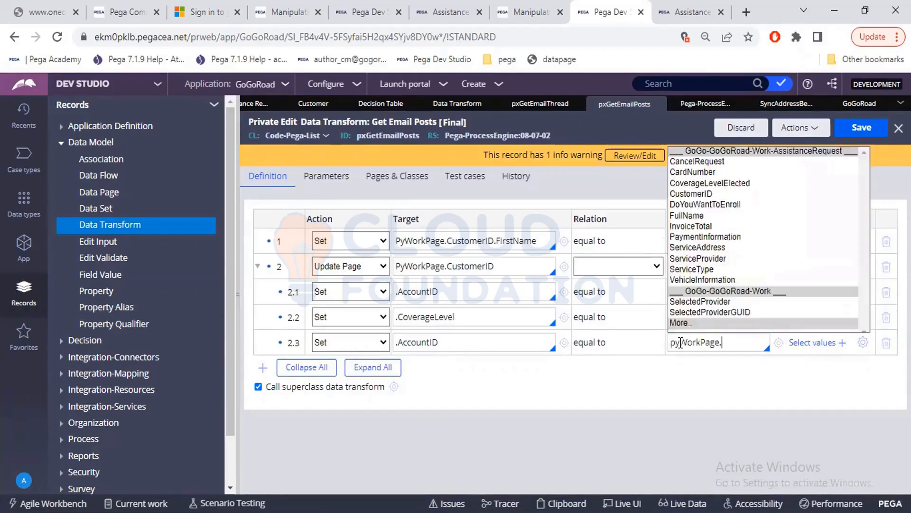
Extend row 2.3's source with the VehicleInformation property of pyWorkPage
{"action": "key", "text": "Down"}
{"action": "key", "text": "Down"}
{"action": "key", "text": "Down"}
{"action": "key", "text": "Down"}
{"action": "key", "text": "Down"}
{"action": "key", "text": "Down"}
{"action": "key", "text": "Down"}
{"action": "key", "text": "Down"}
{"action": "key", "text": "Down"}
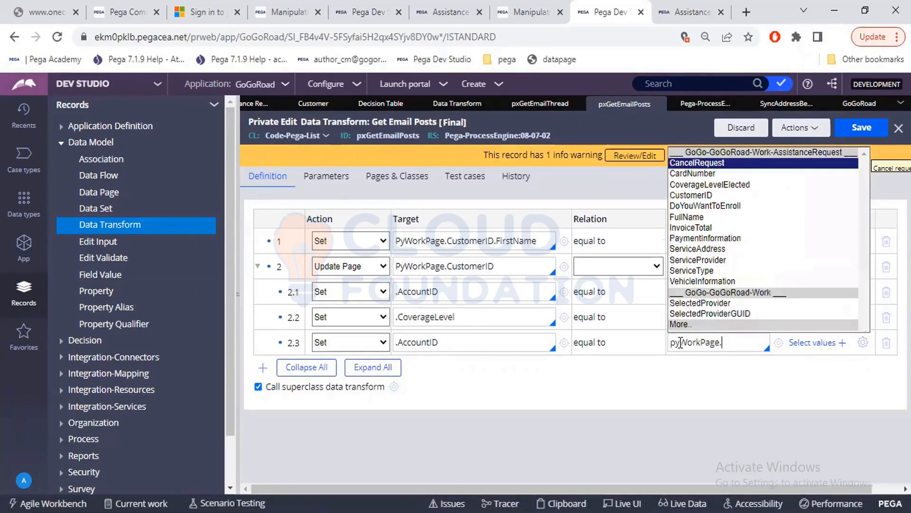
{"action": "key", "text": "Down"}
{"action": "key", "text": "Down"}
{"action": "key", "text": "Down"}
{"action": "key", "text": "Return"}
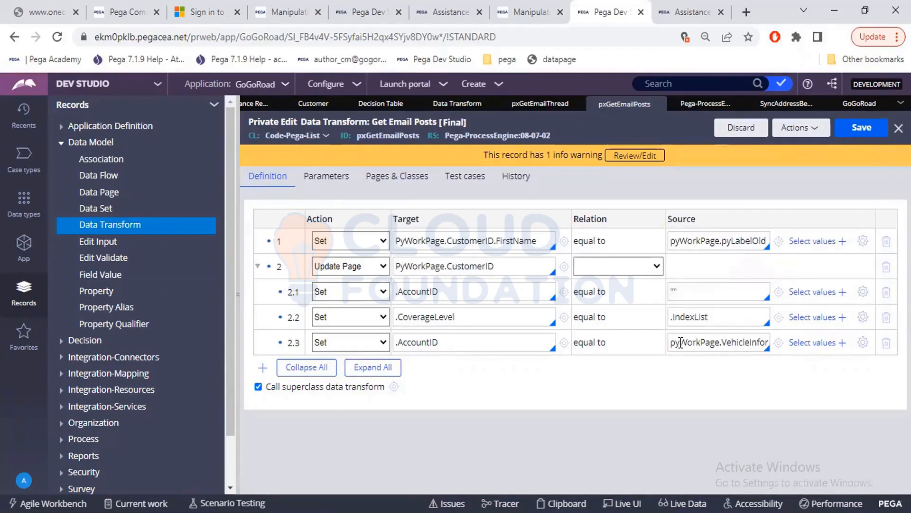
Complete row 2.3's source as pyWorkPage.VehicleInformation.Color and add an empty Set row 2.4 below it
{"action": "key", "text": "End"}
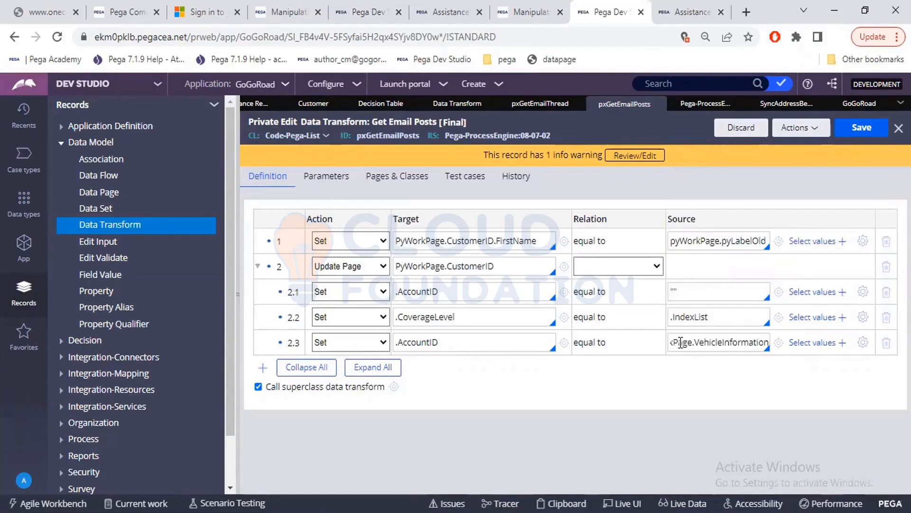
{"action": "type", "text": "."}
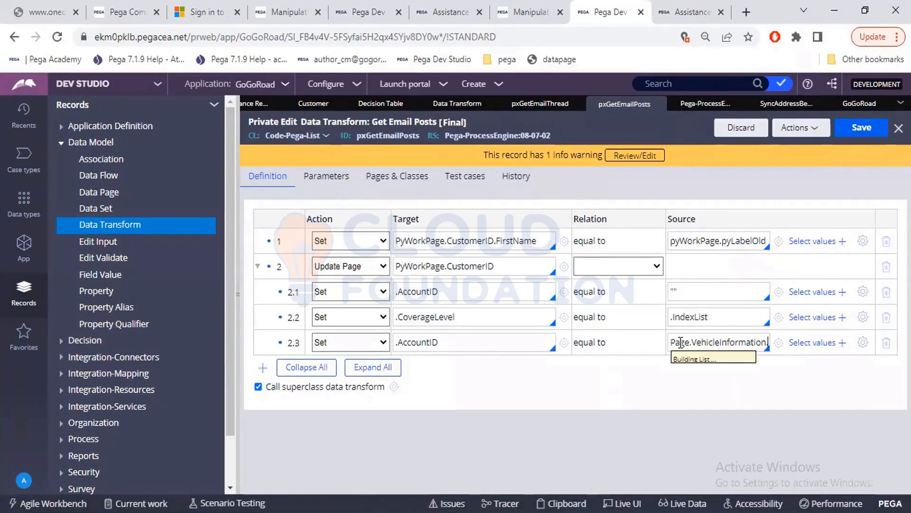
{"action": "key", "text": "Down"}
{"action": "key", "text": "Down"}
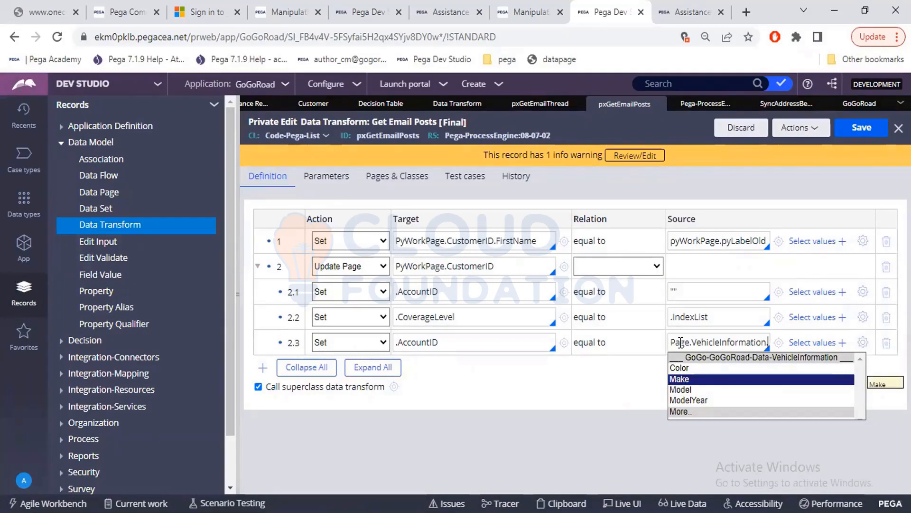
{"action": "key", "text": "Up"}
{"action": "key", "text": "Return"}
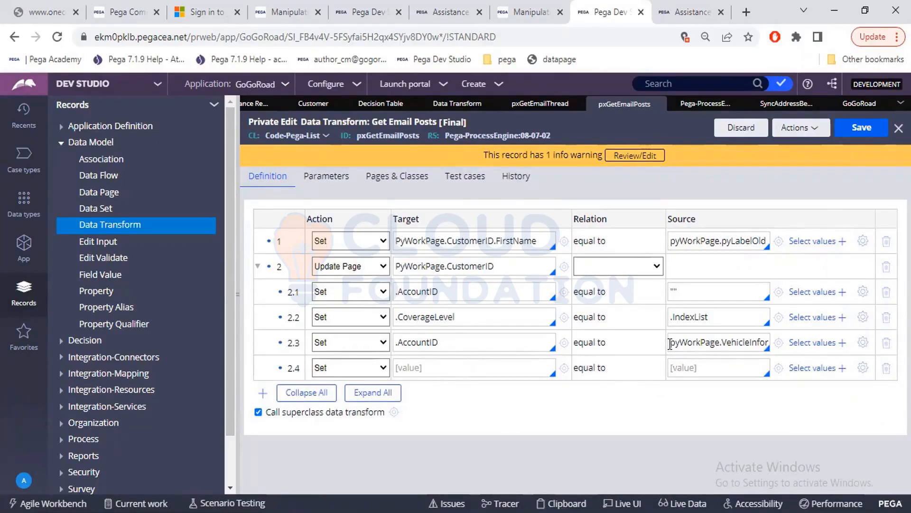
Set the Update Page row's relation to "with values from" and its source page to pyWorkPage.VehicleInformation
{"action": "left_click_drag", "start_coordinate": [670, 343], "coordinate": [746, 342]}
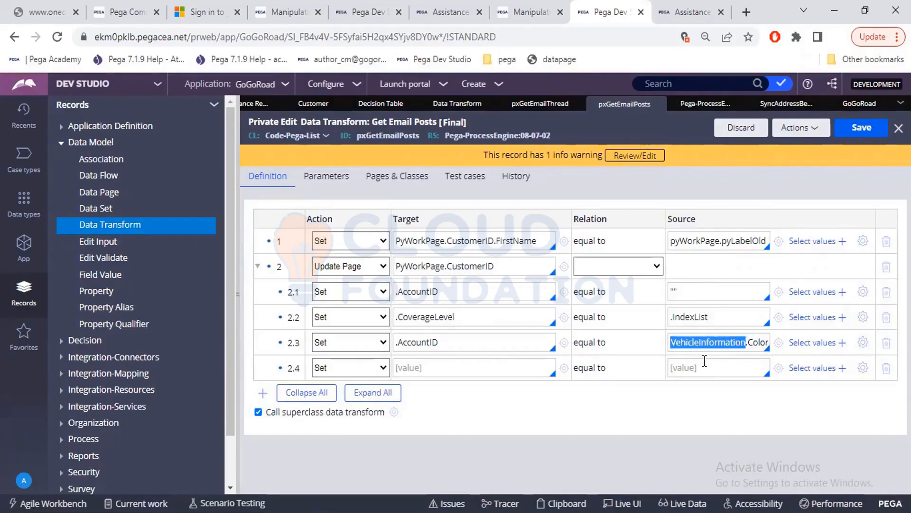
{"action": "left_click", "coordinate": [615, 265]}
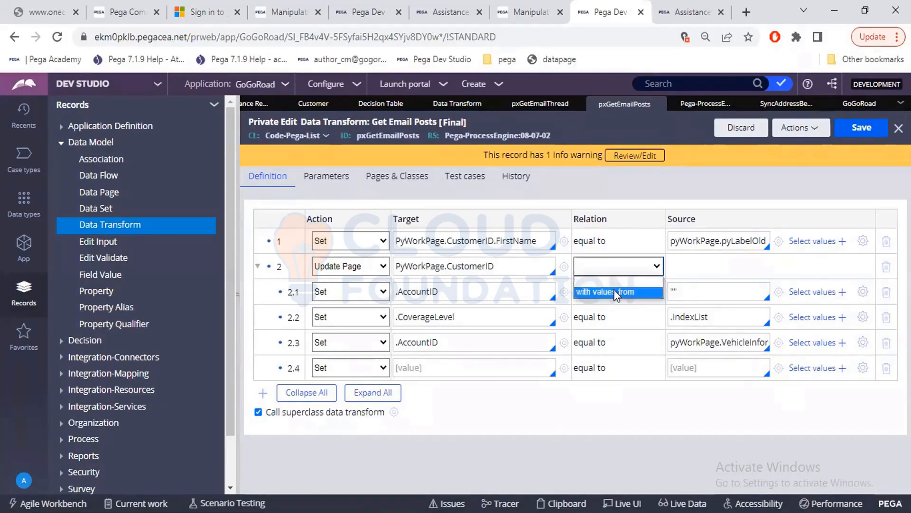
{"action": "left_click", "coordinate": [617, 293]}
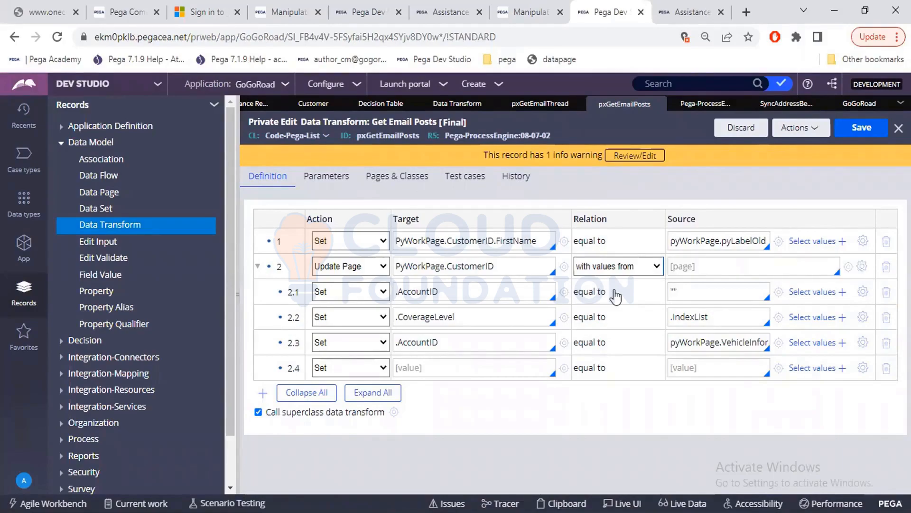
{"action": "left_click", "coordinate": [703, 268]}
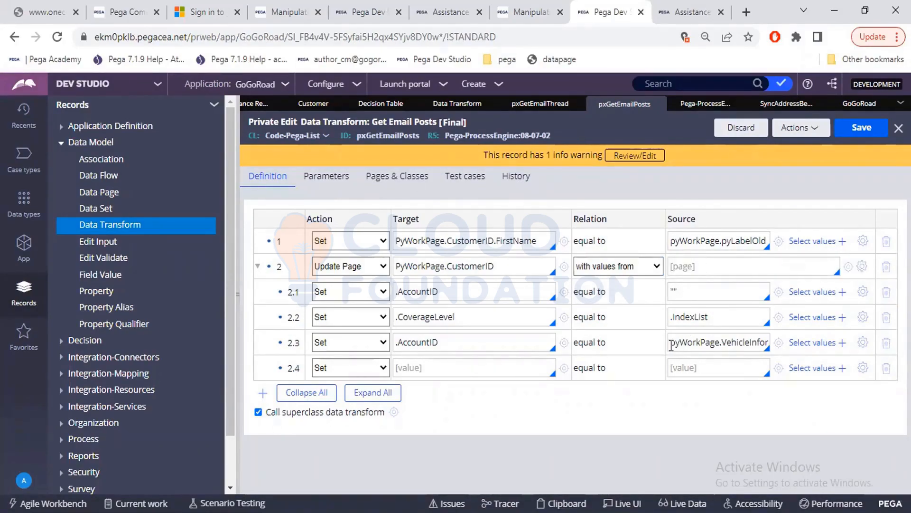
{"action": "left_click_drag", "start_coordinate": [671, 346], "coordinate": [747, 343]}
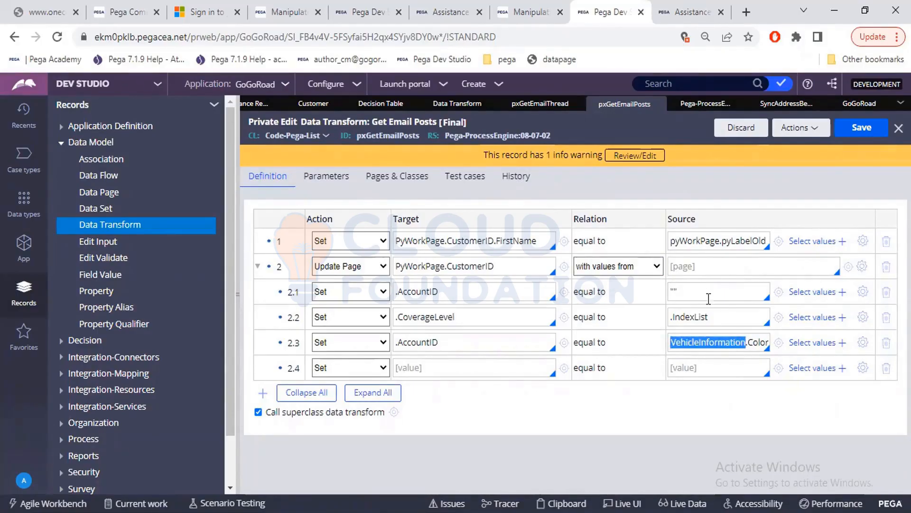
{"action": "left_click", "coordinate": [703, 271]}
{"action": "type", "text": "pyWorkPage.VehicleInformation"}
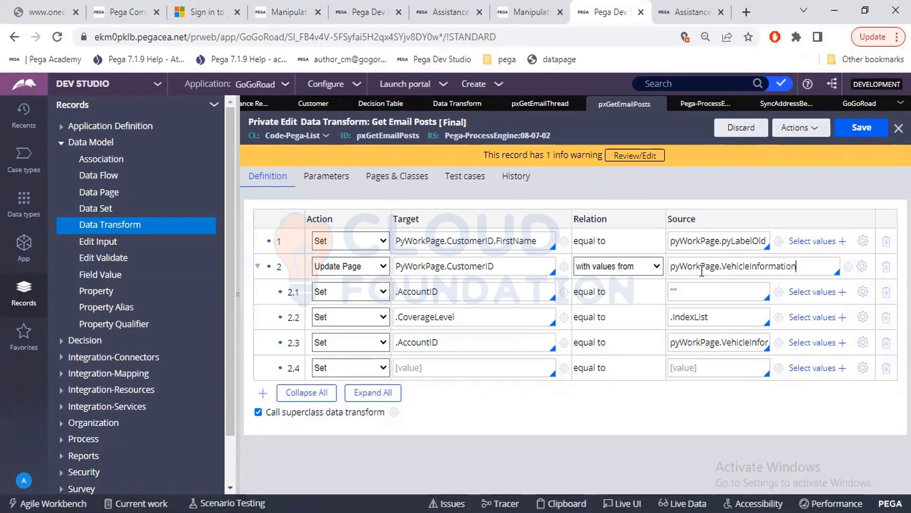
Replace row 2.1's empty-string source with "." and browse the suggested VehicleInformation properties
{"action": "left_click", "coordinate": [698, 291]}
{"action": "key", "text": "BackSpace"}
{"action": "key", "text": "BackSpace"}
{"action": "type", "text": "."}
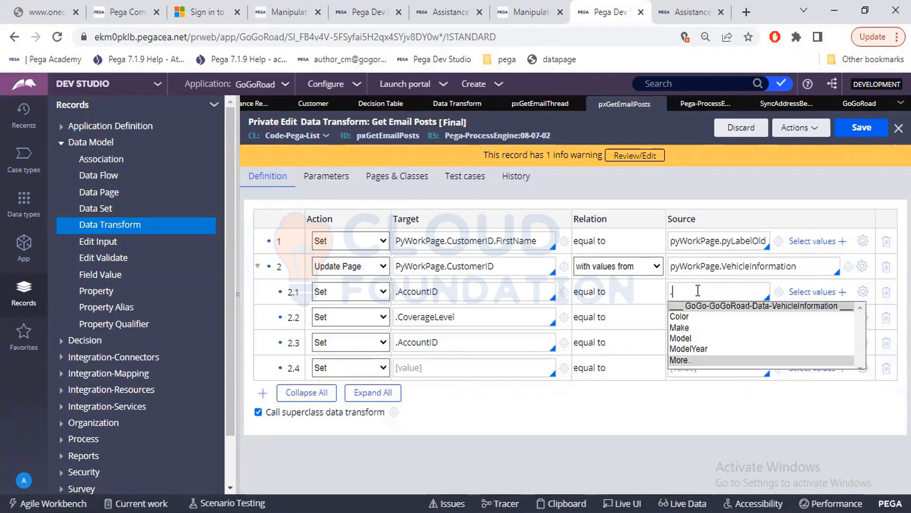
{"action": "key", "text": "Down"}
{"action": "key", "text": "Down"}
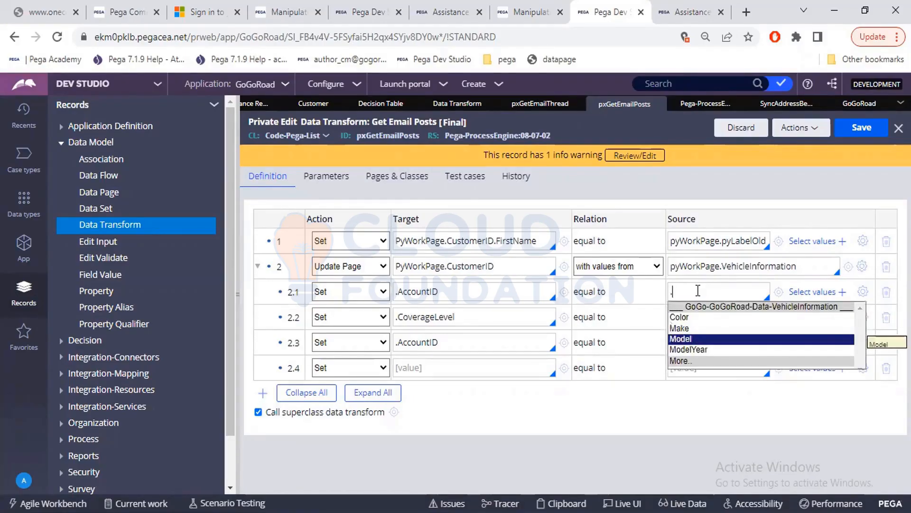
{"action": "key", "text": "Down"}
{"action": "key", "text": "Down"}
{"action": "key", "text": "Up"}
{"action": "key", "text": "Up"}
{"action": "key", "text": "Up"}
{"action": "key", "text": "Up"}
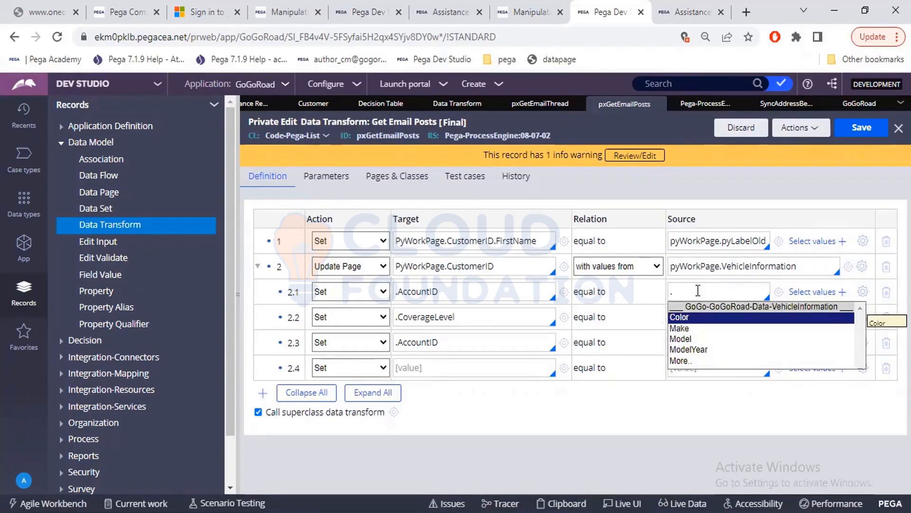
Review the target and source pages of Update Page row 2, and set its relation back to blank
{"action": "left_click", "coordinate": [526, 269]}
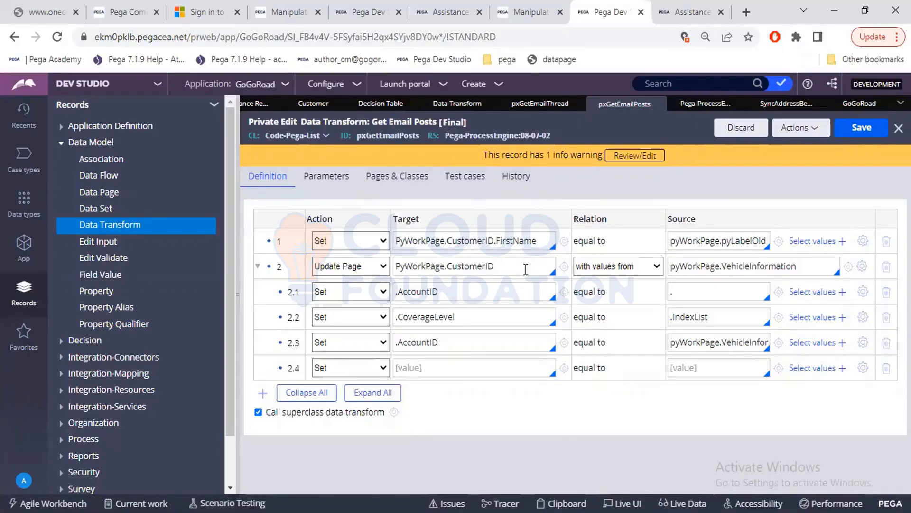
{"action": "left_click_drag", "start_coordinate": [526, 269], "coordinate": [373, 276]}
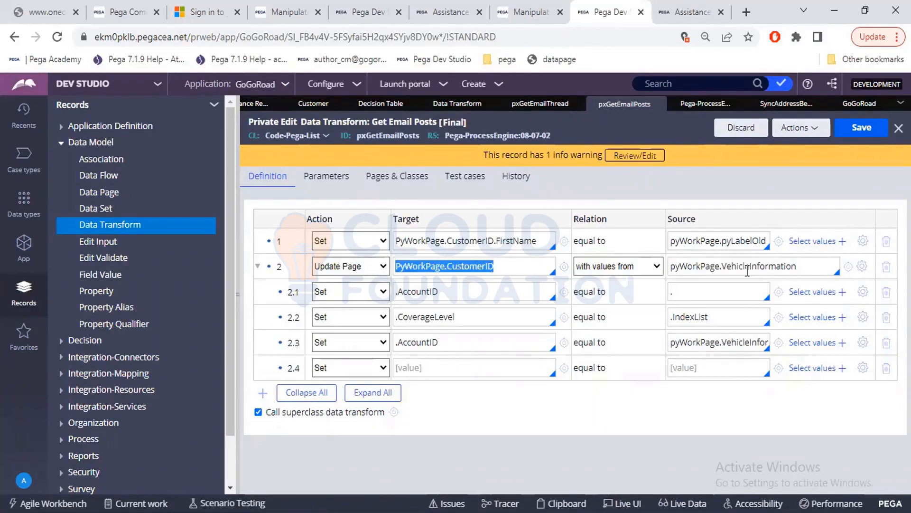
{"action": "double_click", "coordinate": [748, 271]}
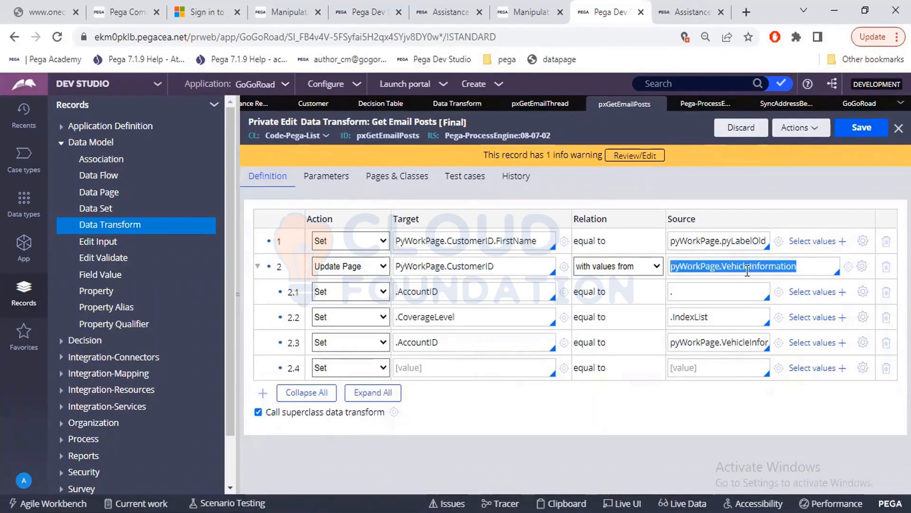
{"action": "left_click", "coordinate": [625, 264]}
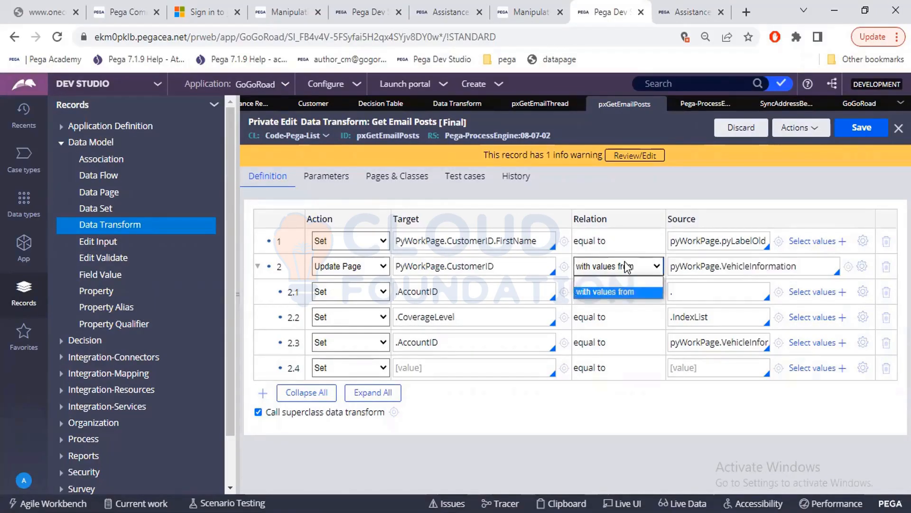
{"action": "left_click", "coordinate": [625, 262]}
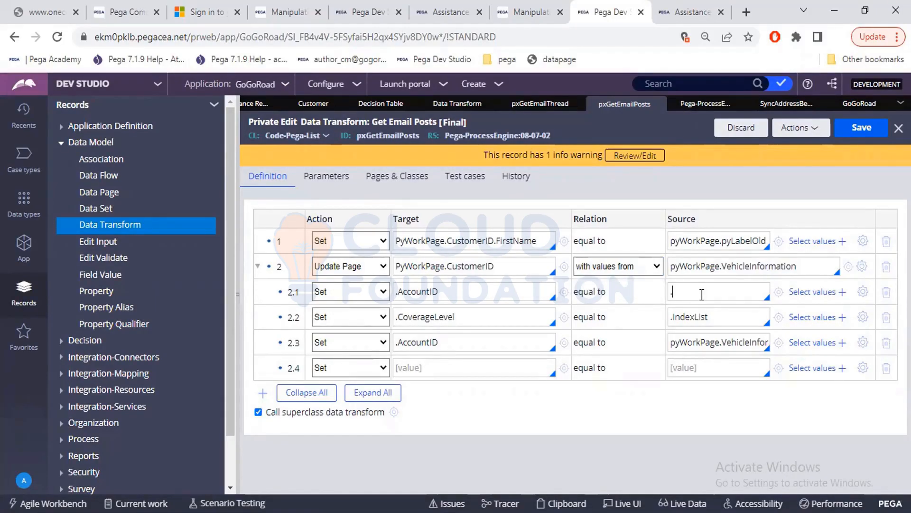
{"action": "left_click", "coordinate": [639, 266]}
{"action": "left_click", "coordinate": [626, 282]}
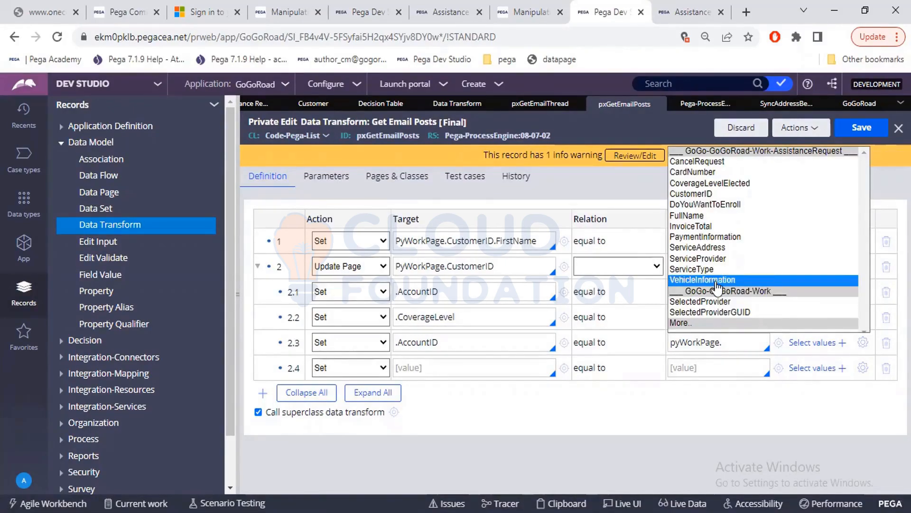
Re-enter row 2.3's source as the full reference pyWorkPage.VehicleInformation.Color
{"action": "left_click", "coordinate": [716, 280]}
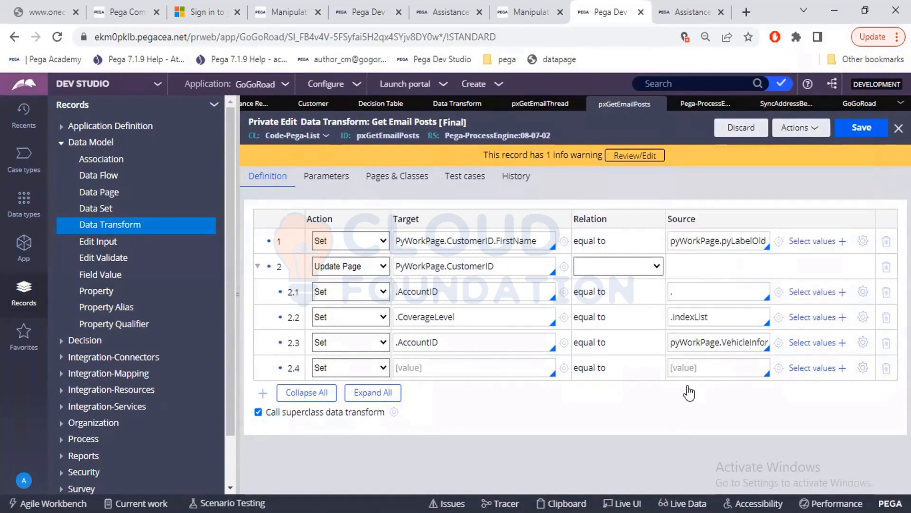
{"action": "left_click", "coordinate": [720, 343]}
{"action": "key", "text": "Right"}
{"action": "key", "text": "Right"}
{"action": "key", "text": "Right"}
{"action": "key", "text": "Right"}
{"action": "key", "text": "Right"}
{"action": "key", "text": "Right"}
{"action": "key", "text": "Right"}
{"action": "key", "text": "Right"}
{"action": "key", "text": "Right"}
{"action": "key", "text": "Right"}
{"action": "key", "text": "Right"}
{"action": "key", "text": "Right"}
{"action": "key", "text": "Right"}
{"action": "key", "text": "Right"}
{"action": "key", "text": "Right"}
{"action": "key", "text": "Right"}
{"action": "key", "text": "Right"}
{"action": "key", "text": "Right"}
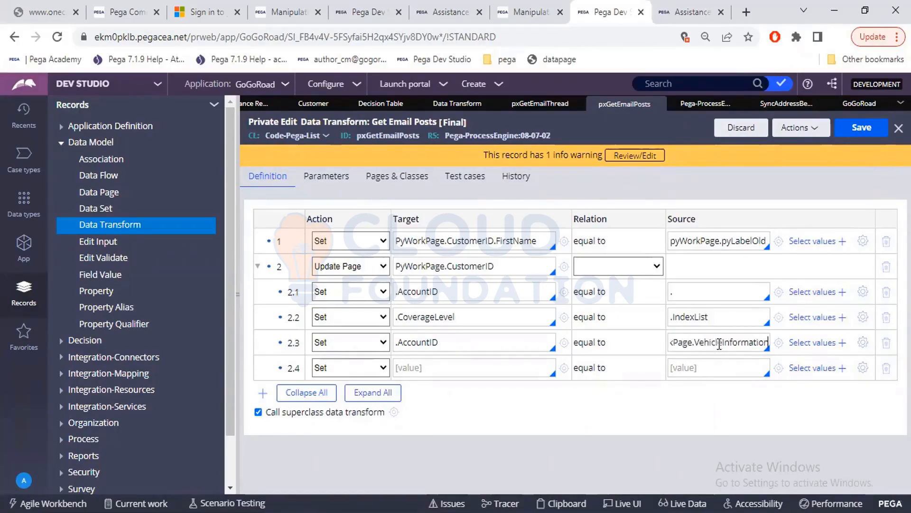
{"action": "type", "text": "."}
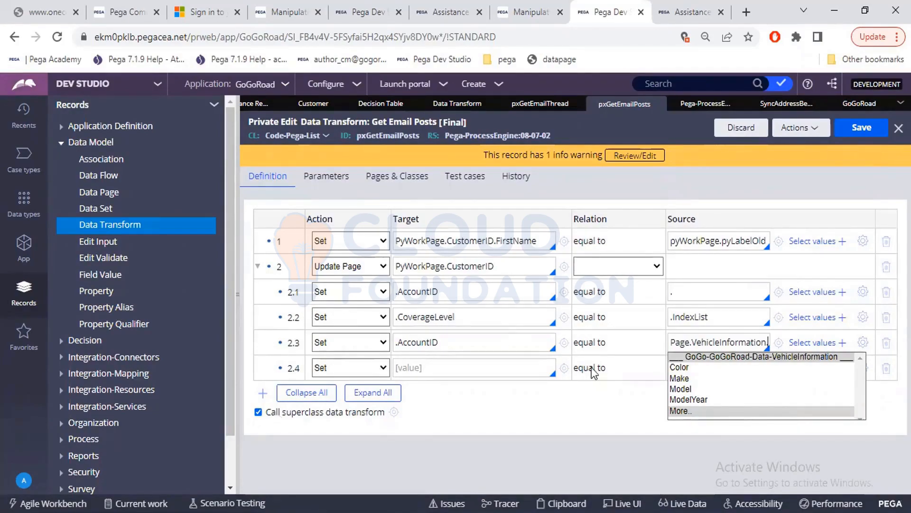
{"action": "left_click", "coordinate": [689, 368]}
{"action": "left_click", "coordinate": [688, 365]}
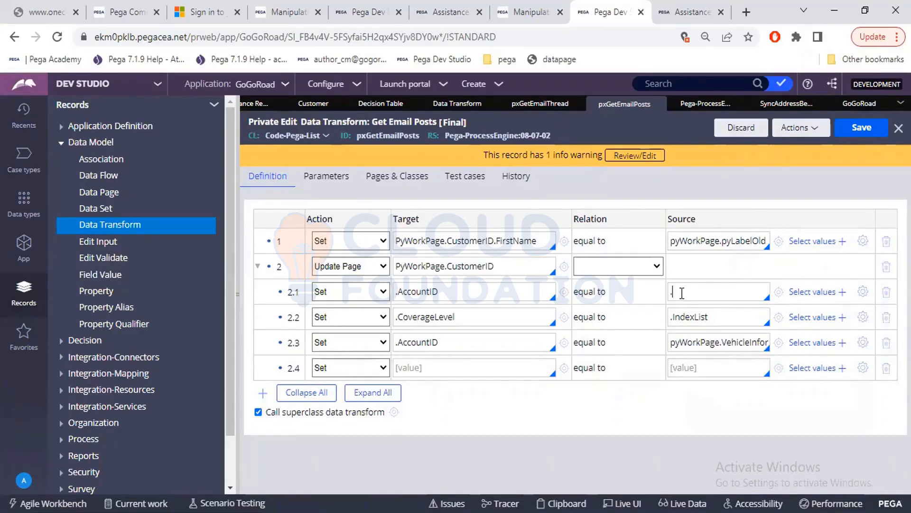
Try to save the data transform and examine the validation messages
{"action": "left_click", "coordinate": [859, 137]}
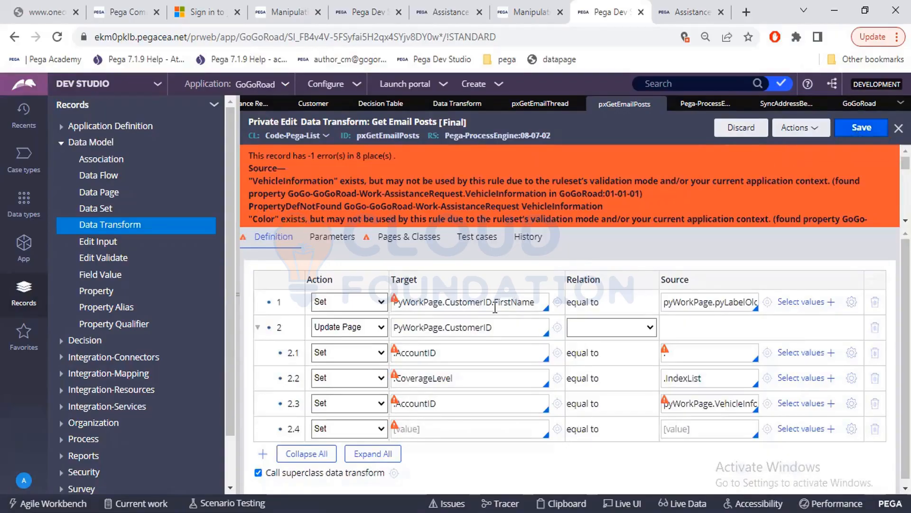
{"action": "mouse_move", "coordinate": [398, 301]}
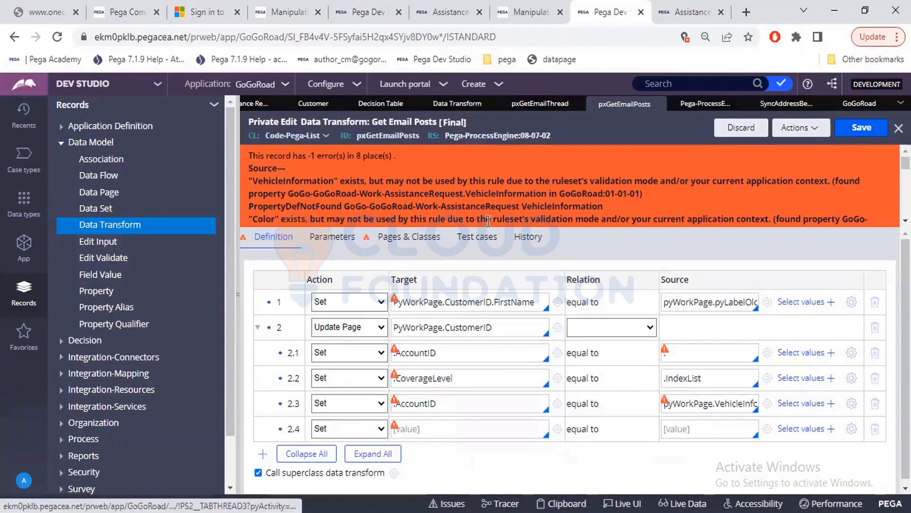
{"action": "scroll", "coordinate": [459, 420], "scroll_direction": "down", "scroll_amount": 1}
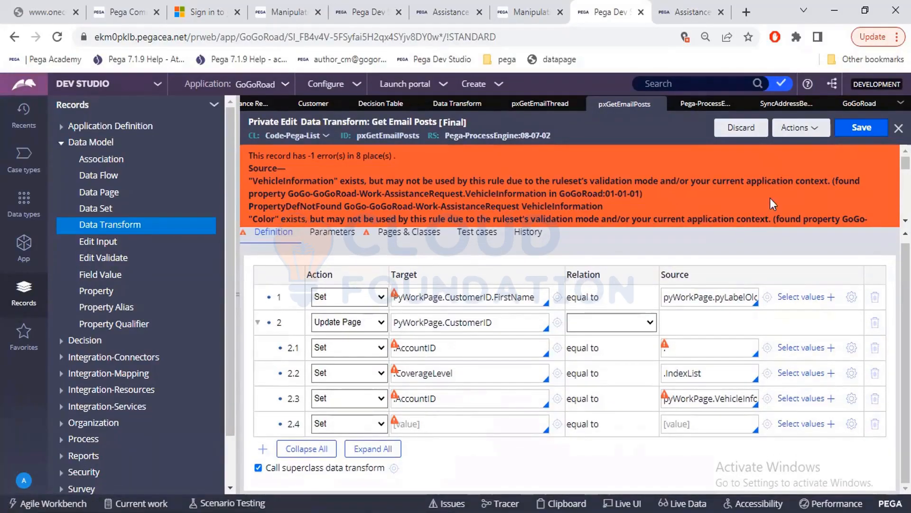
Refresh the data transform record to discard the unsaved changes
{"action": "left_click", "coordinate": [797, 130]}
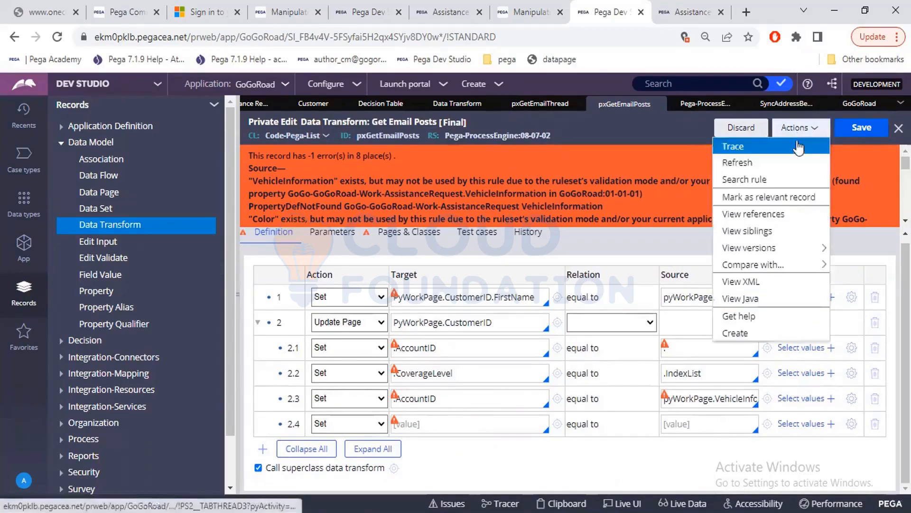
{"action": "left_click", "coordinate": [780, 164]}
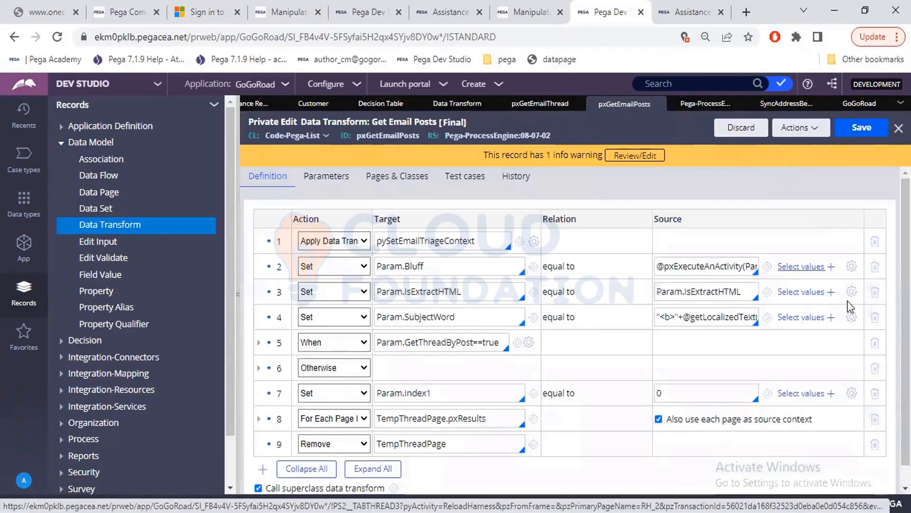
Delete the When row for Param.GetThreadByPost==true and the Otherwise row, including their child rows
{"action": "left_click", "coordinate": [875, 348]}
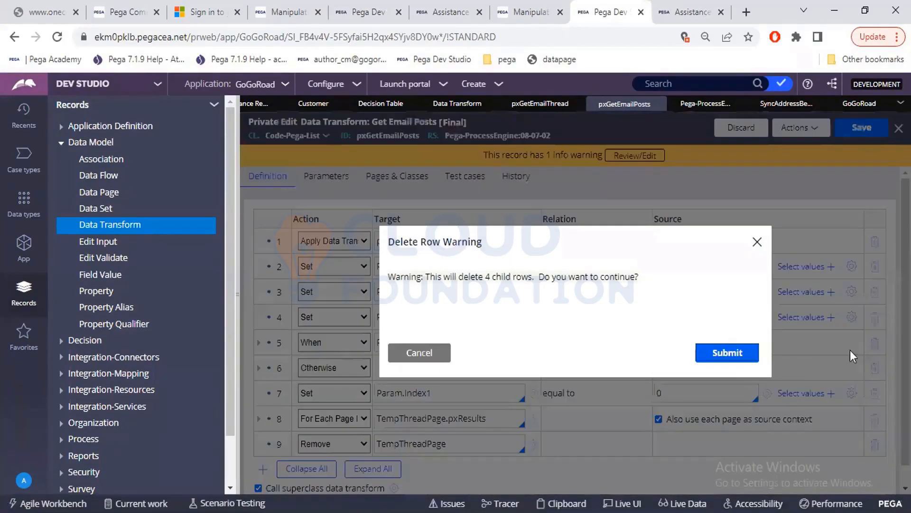
{"action": "left_click", "coordinate": [753, 364]}
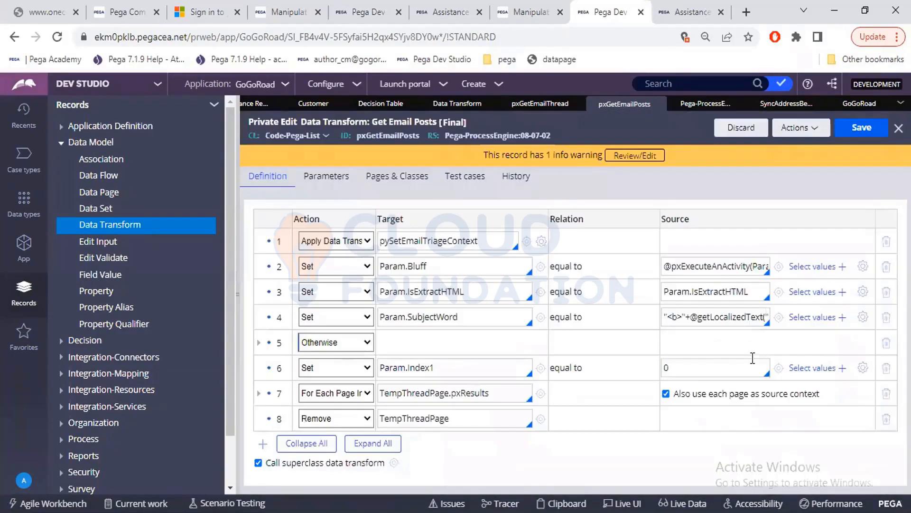
{"action": "left_click", "coordinate": [885, 345]}
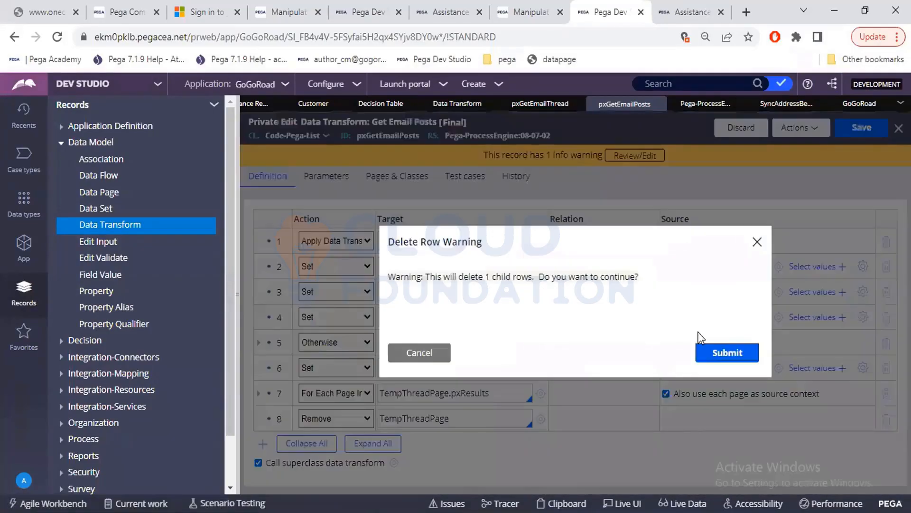
{"action": "left_click", "coordinate": [711, 352]}
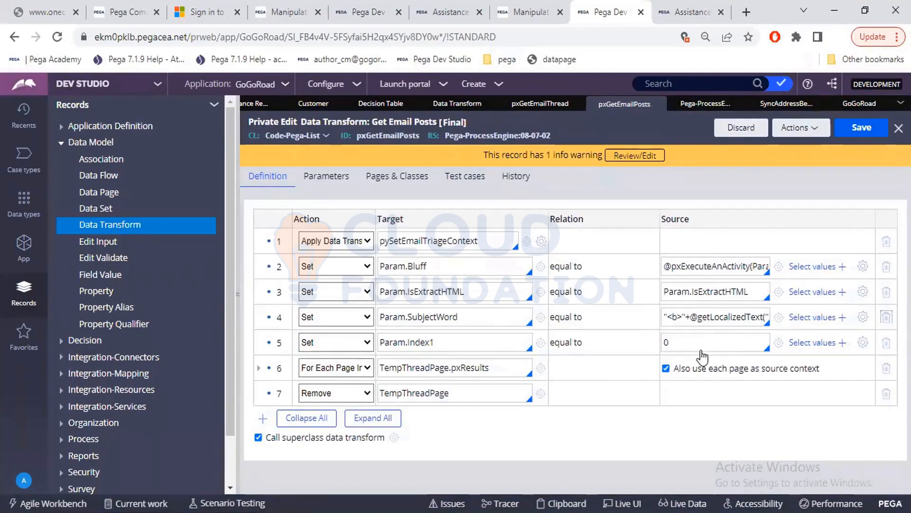
Delete all remaining rows below the Apply Data Transform row, including the For Each Page In row's children
{"action": "left_click", "coordinate": [885, 346]}
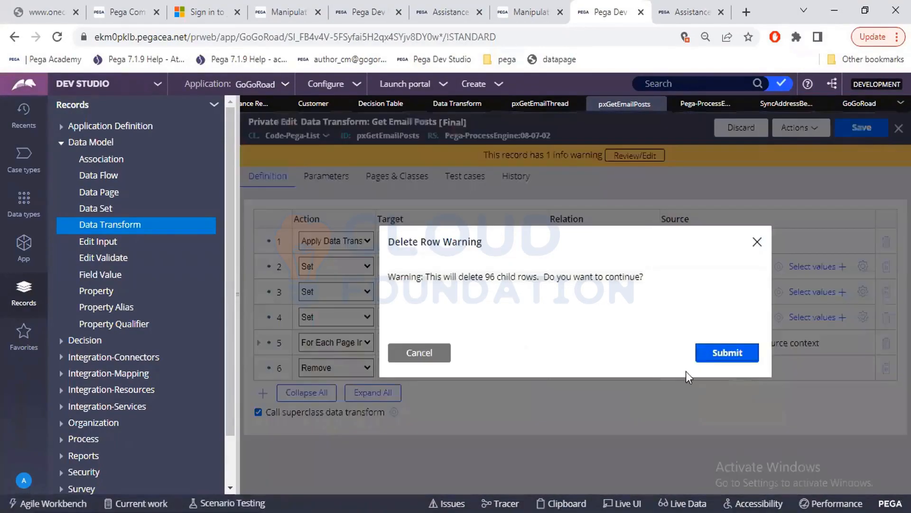
{"action": "left_click", "coordinate": [710, 356]}
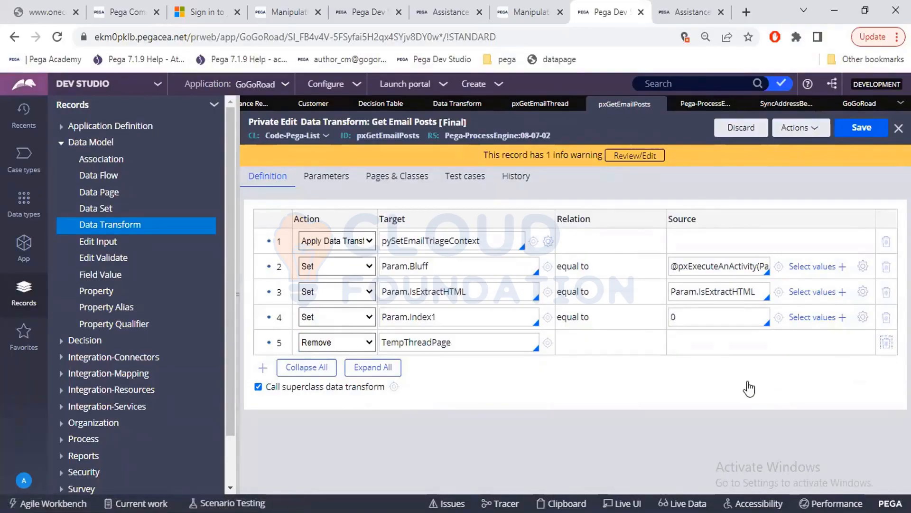
{"action": "left_click", "coordinate": [884, 292]}
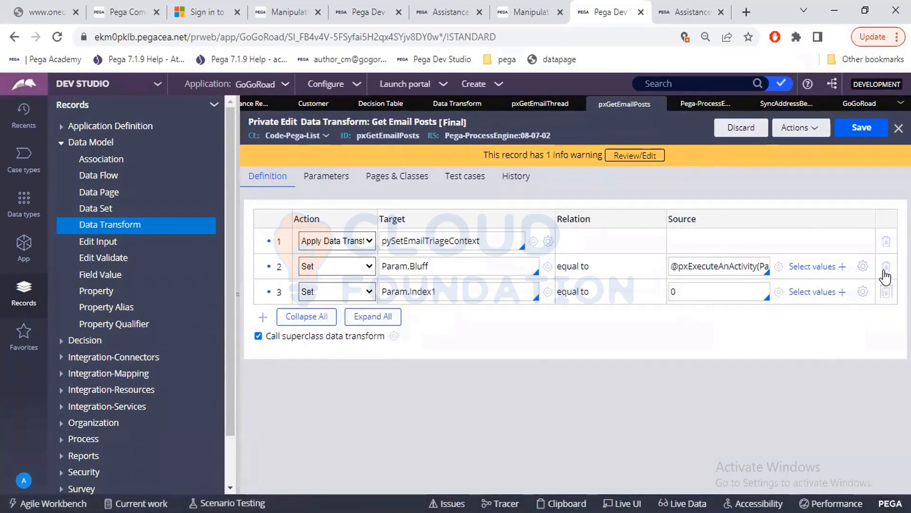
{"action": "left_click", "coordinate": [885, 268]}
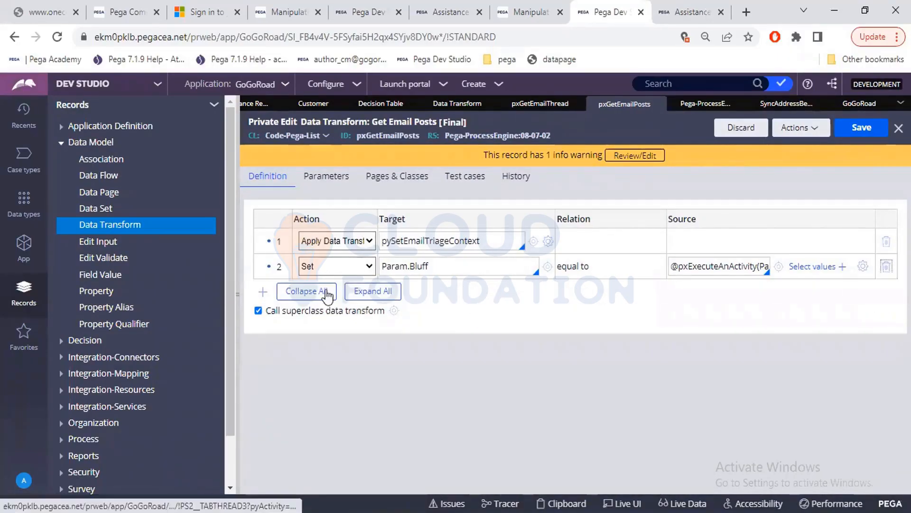
Review row 1's available actions, keep Apply Data Transform with its target, and add a blank row below it
{"action": "left_click", "coordinate": [326, 243]}
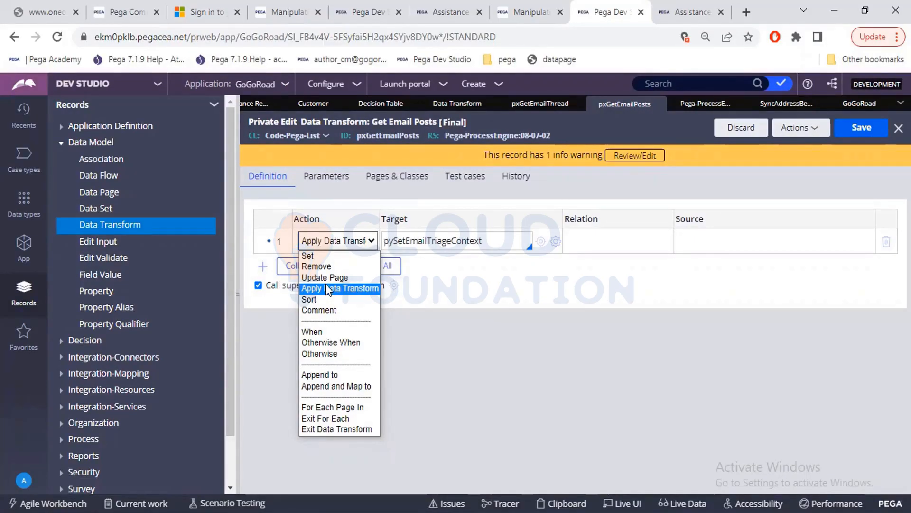
{"action": "left_click", "coordinate": [342, 240]}
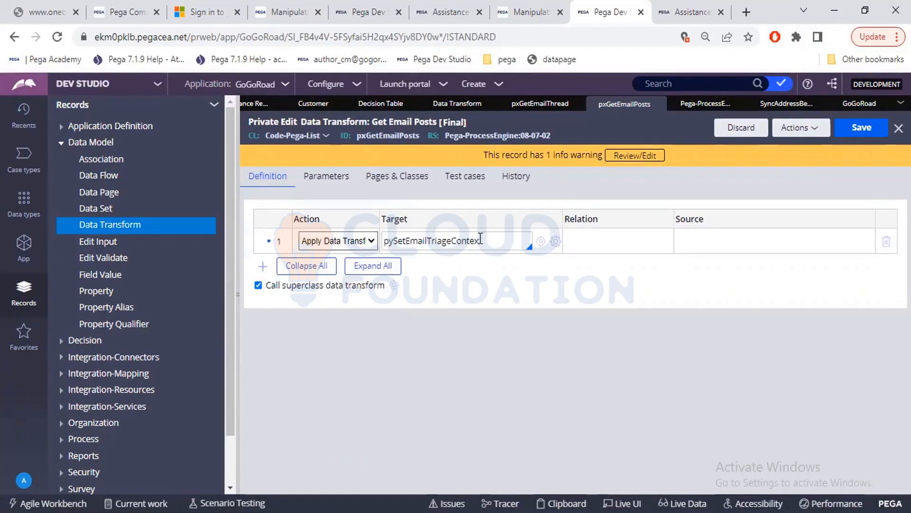
{"action": "left_click_drag", "start_coordinate": [480, 238], "coordinate": [386, 243]}
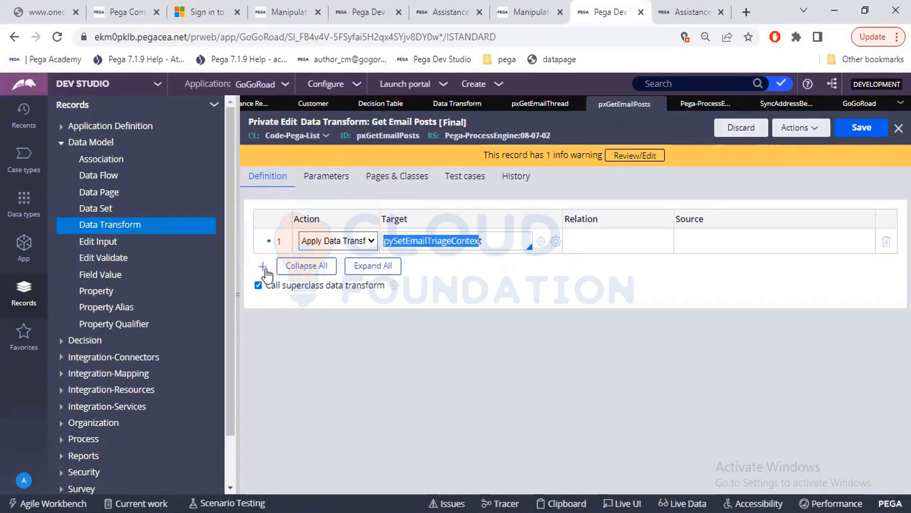
{"action": "left_click", "coordinate": [265, 269]}
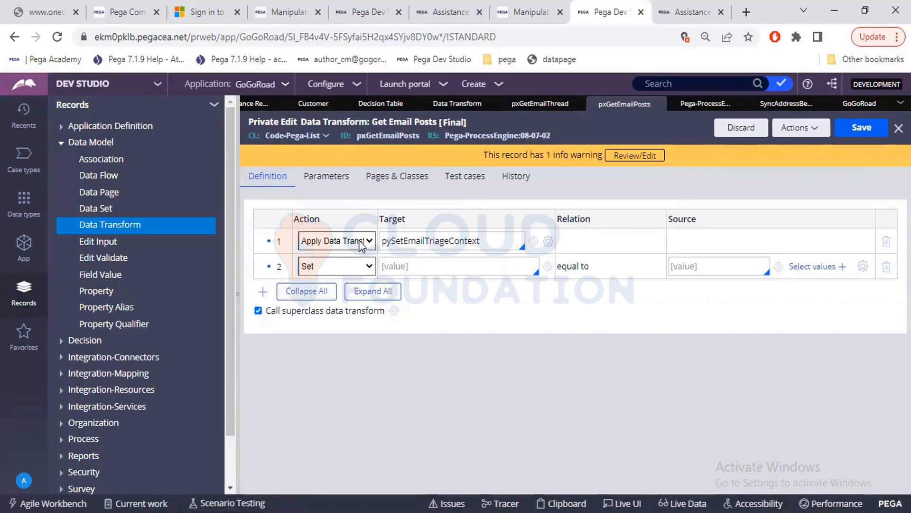
Open the pySetEmailTriageContext data transform referenced in row 1 to view its definition, and return to pxGetEmailPosts
{"action": "double_click", "coordinate": [449, 240]}
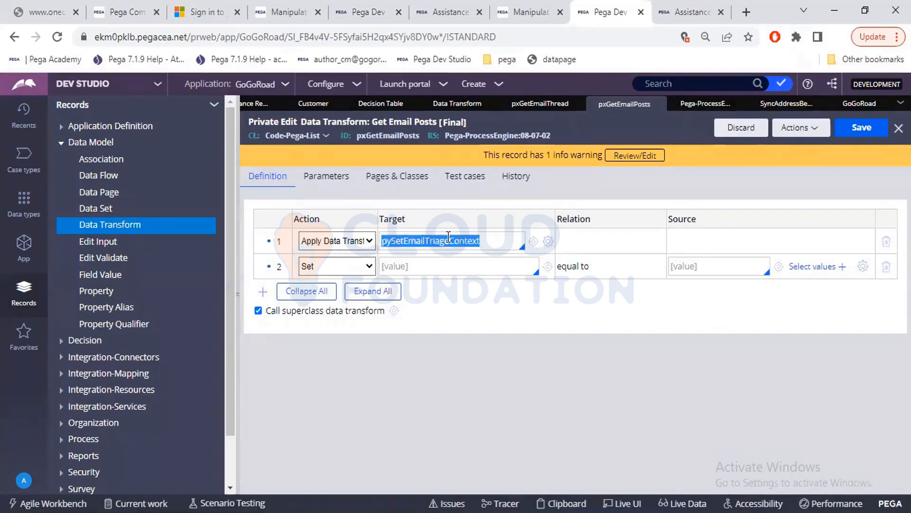
{"action": "left_click", "coordinate": [423, 268]}
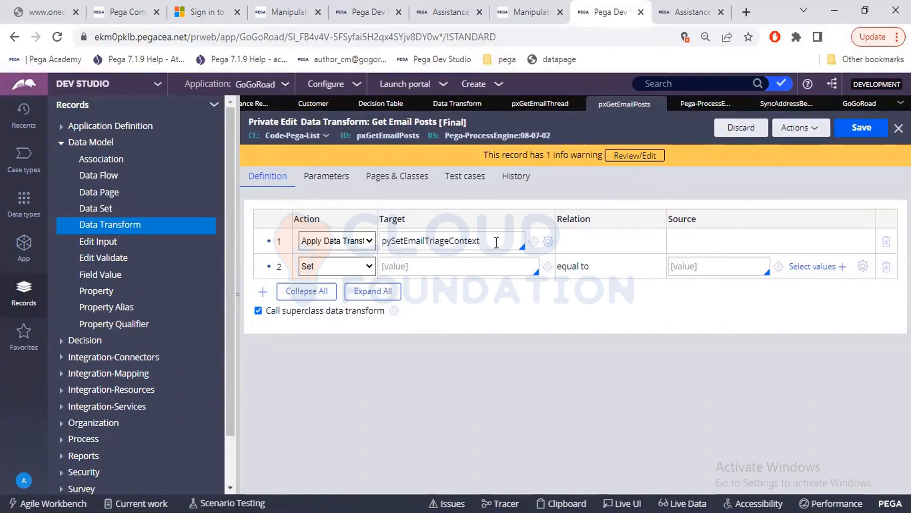
{"action": "left_click", "coordinate": [534, 242]}
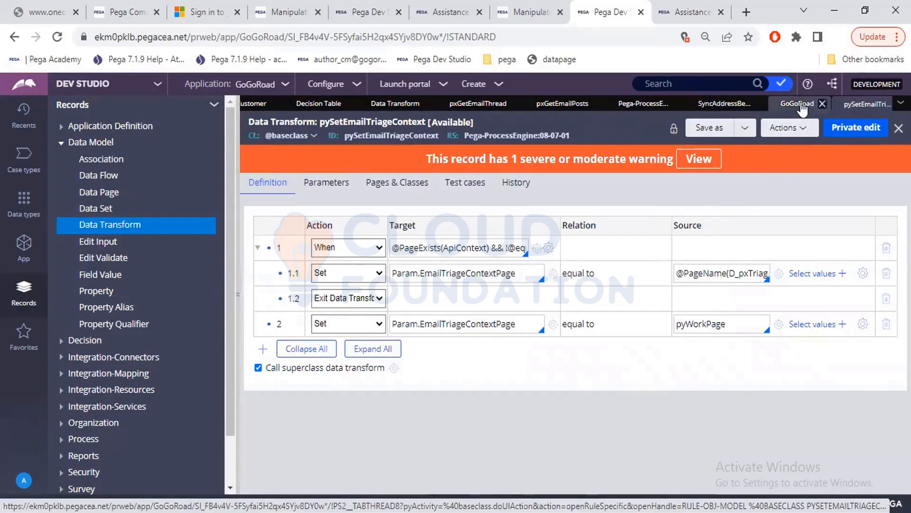
{"action": "left_click", "coordinate": [694, 105]}
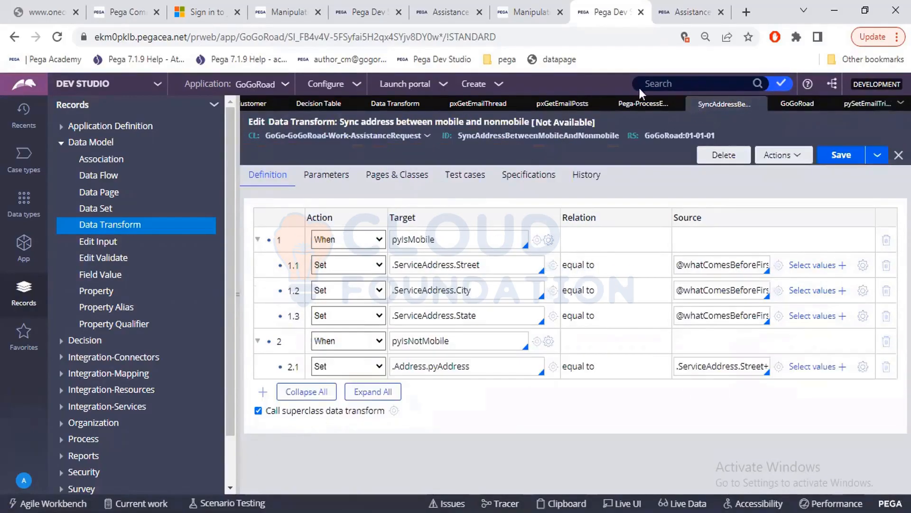
{"action": "left_click", "coordinate": [565, 104]}
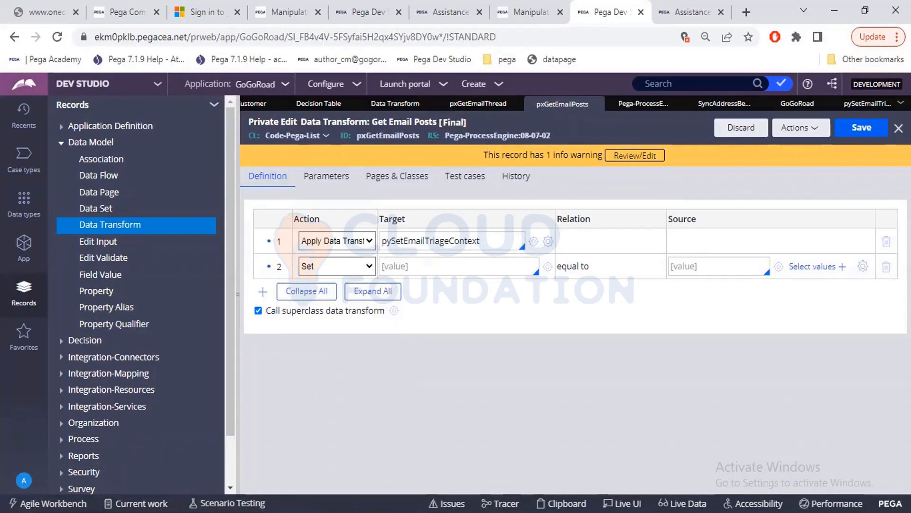
Switch to the day 3 notes in Notepad, add "Crosshair" below the Activity line, and return to the browser
{"action": "left_click", "coordinate": [518, 512]}
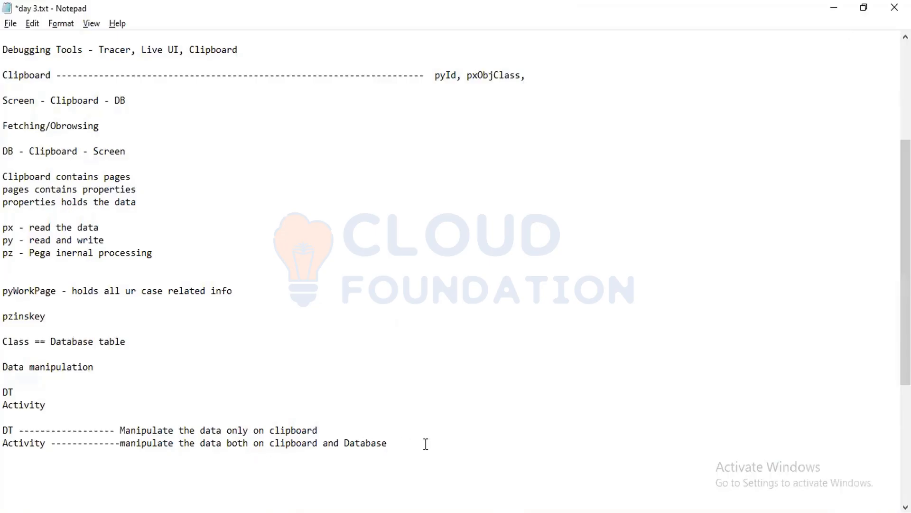
{"action": "key", "text": "Return"}
{"action": "key", "text": "Return"}
{"action": "type", "text": "Crosshair"}
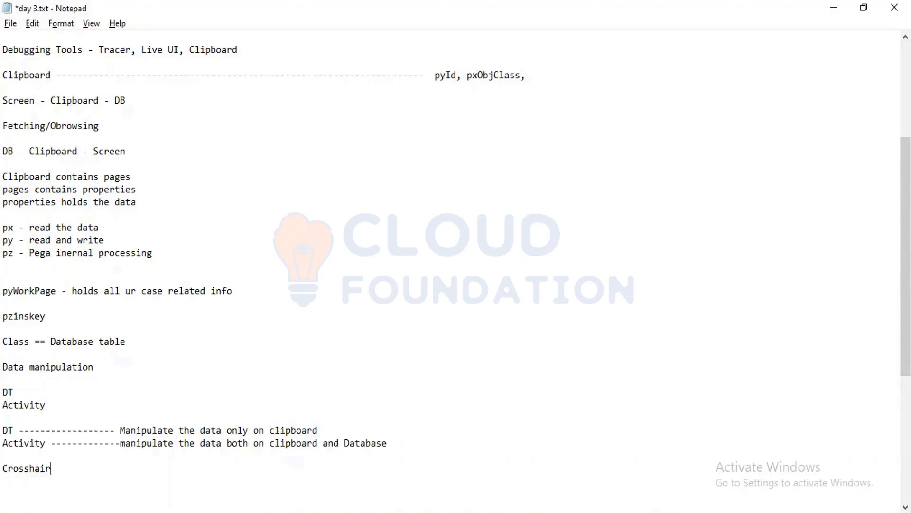
{"action": "key", "text": "alt+Tab"}
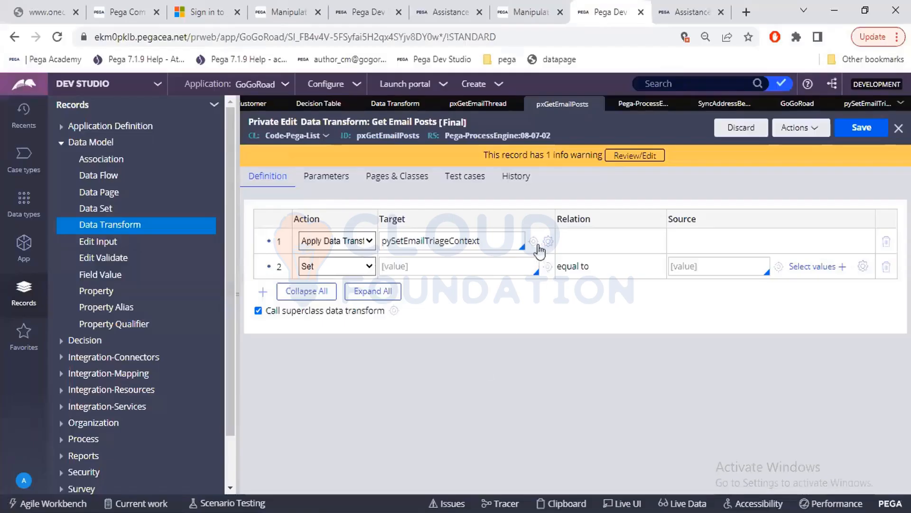
View the rule behind row 1's target once more and come back to the Get Email Posts record
{"action": "left_click", "coordinate": [512, 248]}
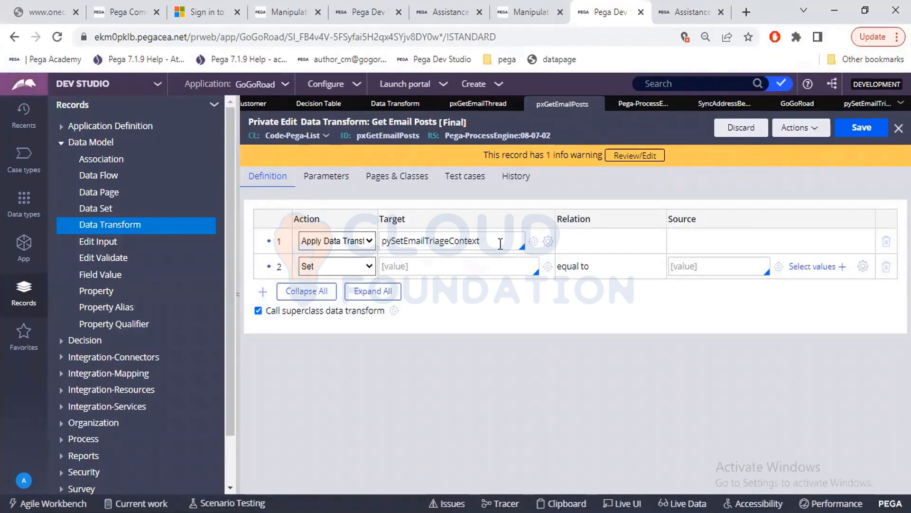
{"action": "left_click", "coordinate": [533, 241]}
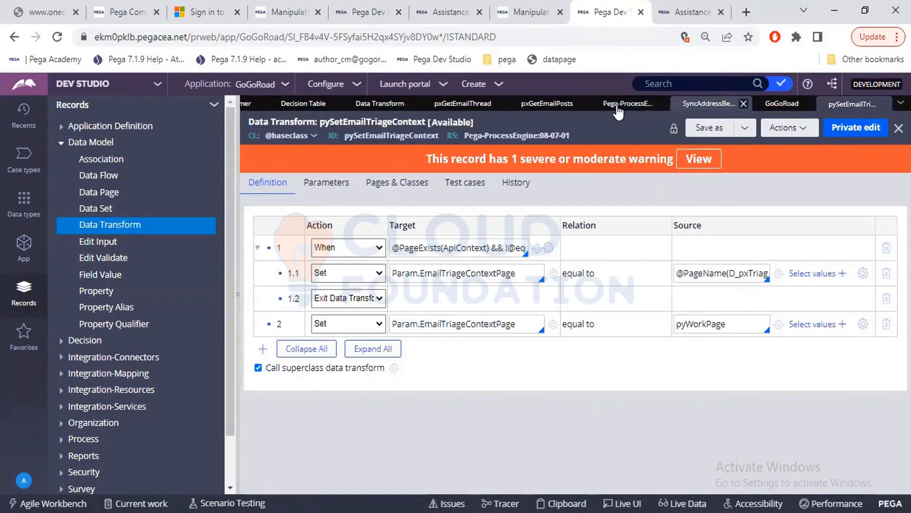
{"action": "left_click", "coordinate": [553, 104]}
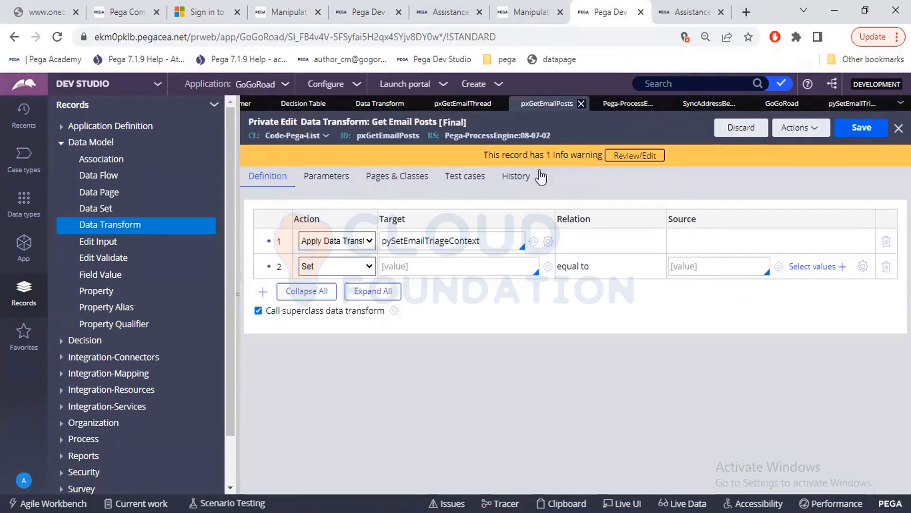
Inspect row 1's Apply Data Transform parameters and row 2's source expression builder, cancelling both without changes
{"action": "left_click", "coordinate": [549, 241]}
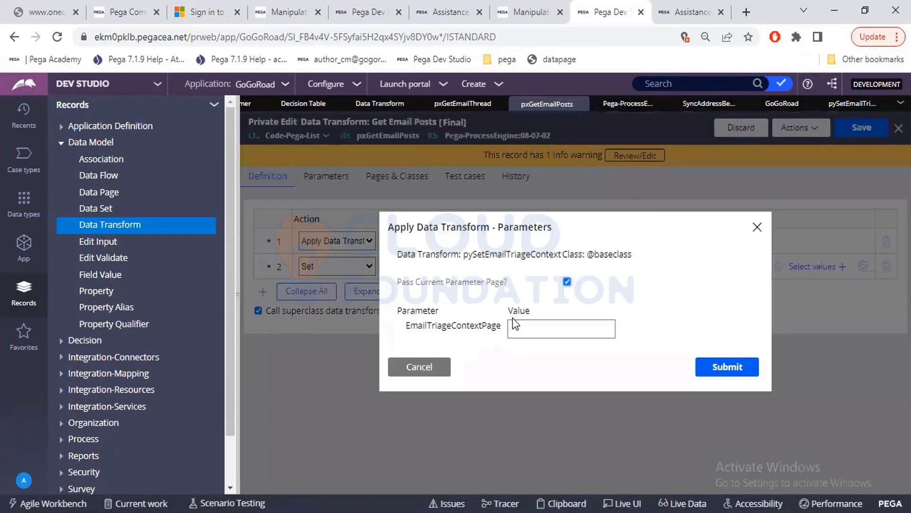
{"action": "left_click", "coordinate": [431, 379]}
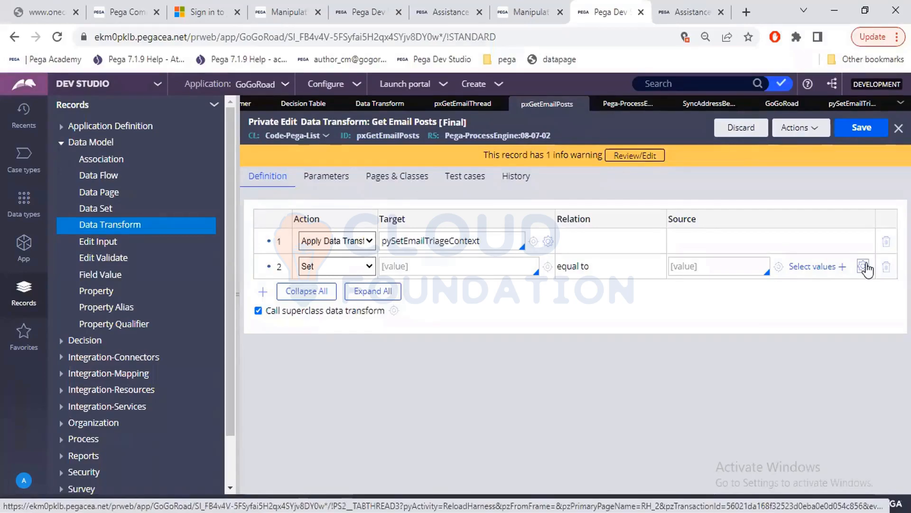
{"action": "left_click", "coordinate": [864, 266]}
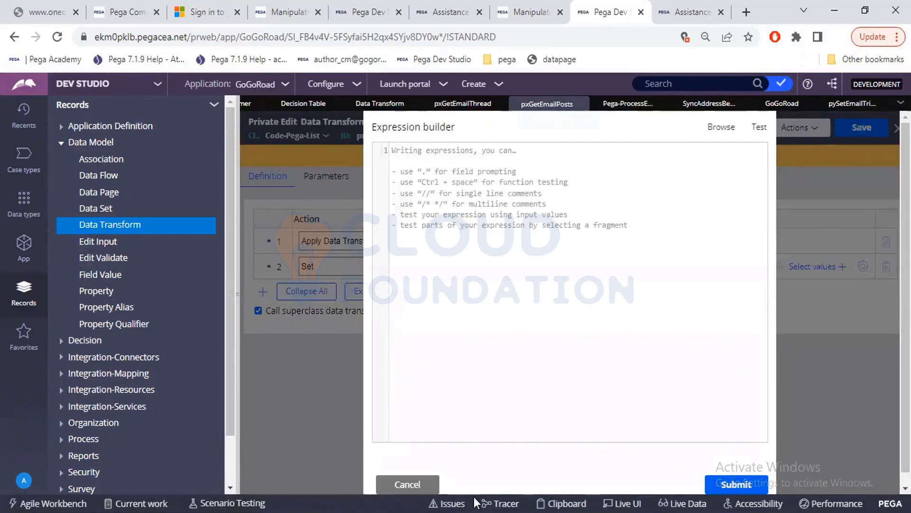
{"action": "left_click", "coordinate": [407, 486]}
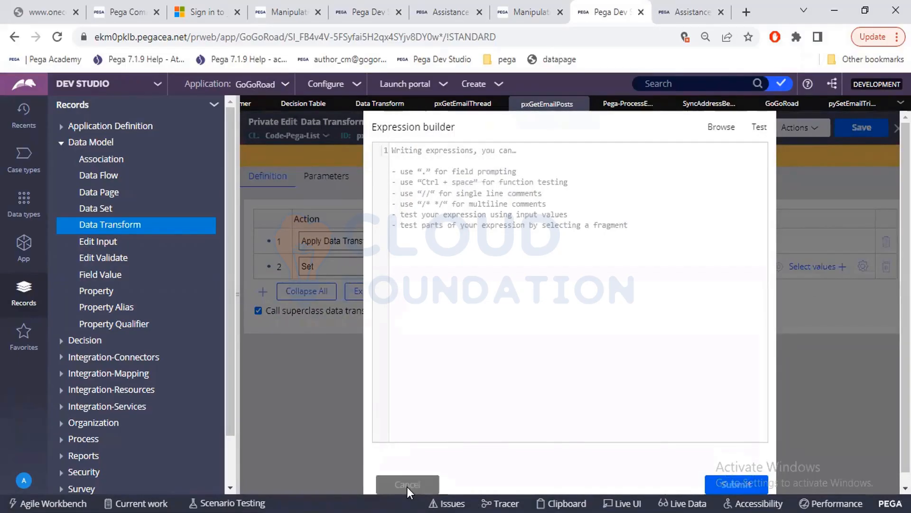
Set row 2's action to Sort and open its sorting properties
{"action": "left_click", "coordinate": [359, 265]}
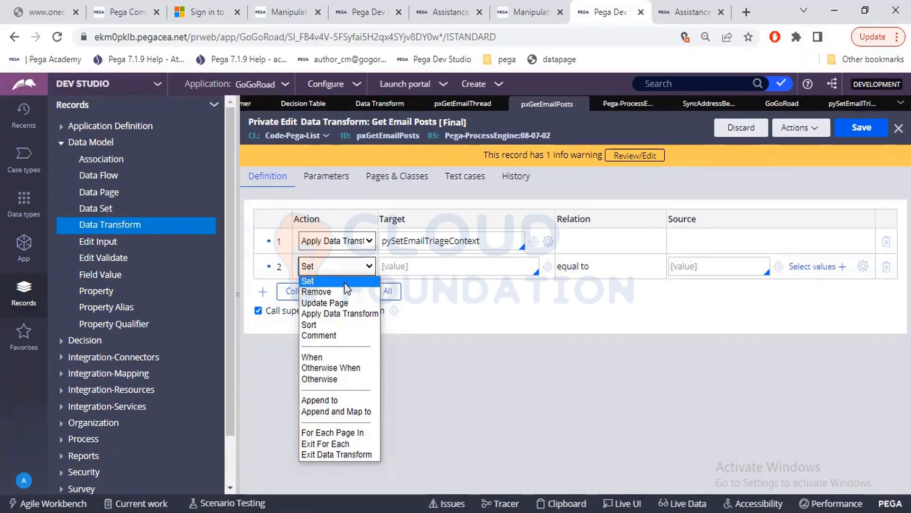
{"action": "left_click", "coordinate": [341, 325]}
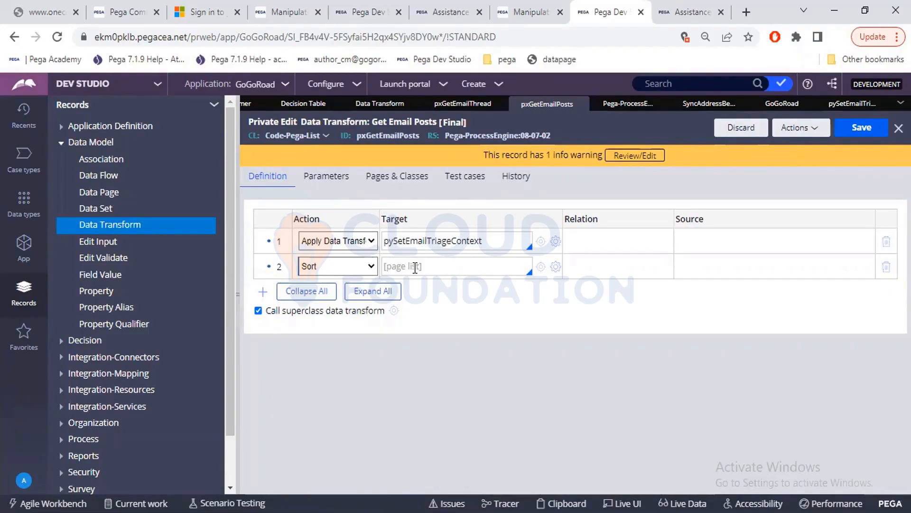
{"action": "left_click", "coordinate": [415, 268]}
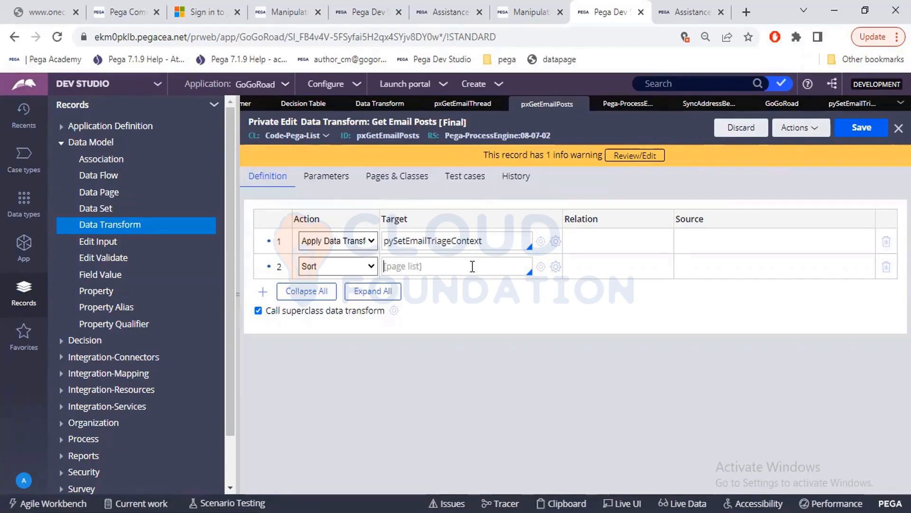
{"action": "left_click", "coordinate": [555, 266]}
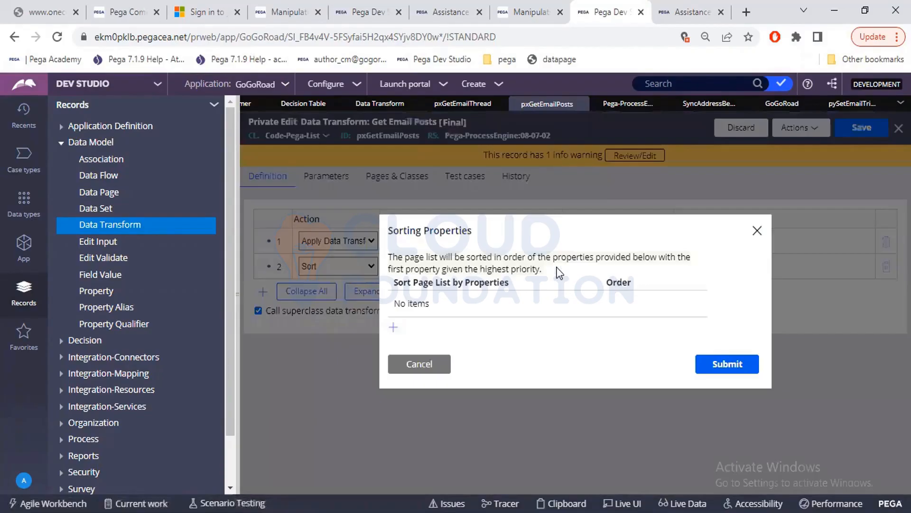